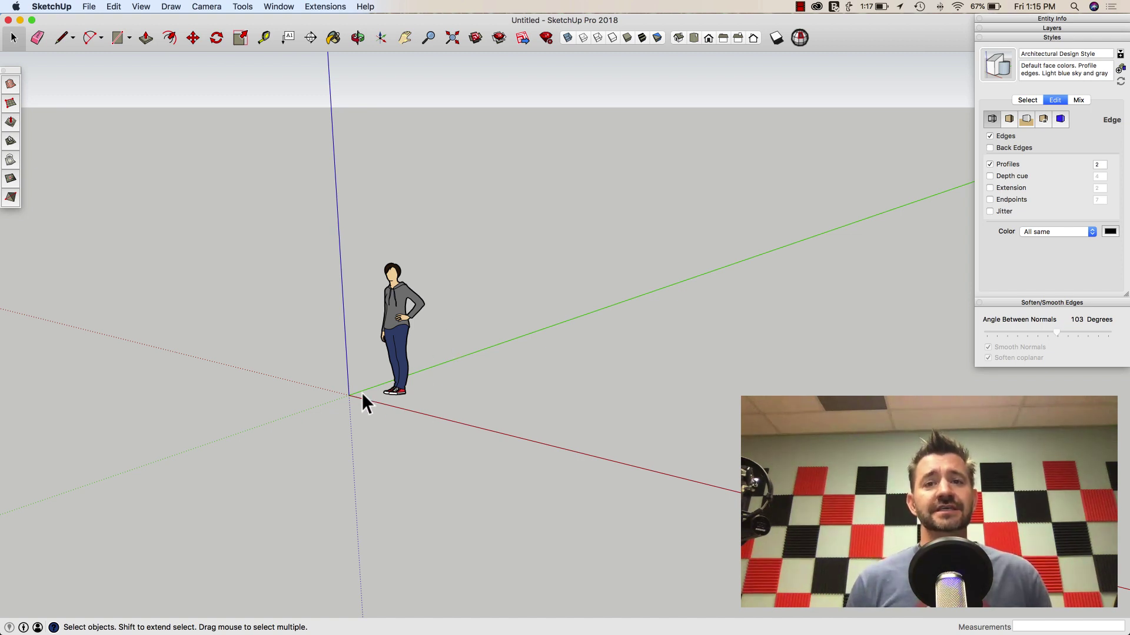
- Erase the default scale figure standing near the origin
key("o")
left_click_drag(321, 384, 482, 434)
key("space")
scroll(182, 423, "up", 2)
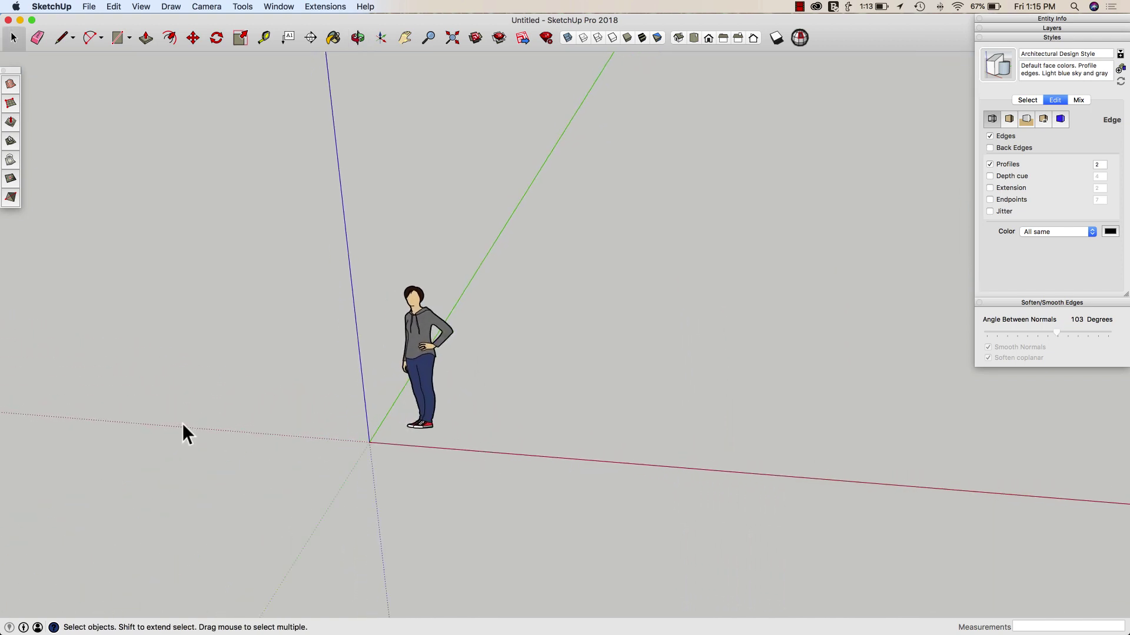
scroll(182, 423, "down", 3)
middle_click_drag(443, 412, 508, 449)
key("space")
key("e")
left_click(389, 434)
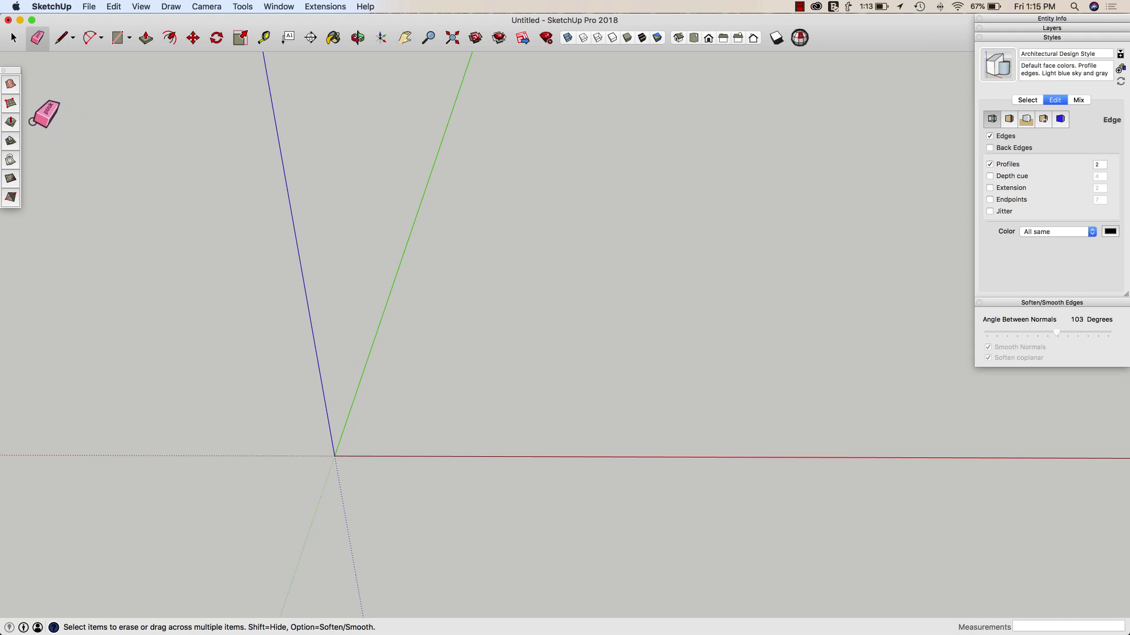
- Draw a From Scratch sandbox grid beside the origin with 1' spacing, about 18' along the green axis and 14' along the red axis
left_click(11, 105)
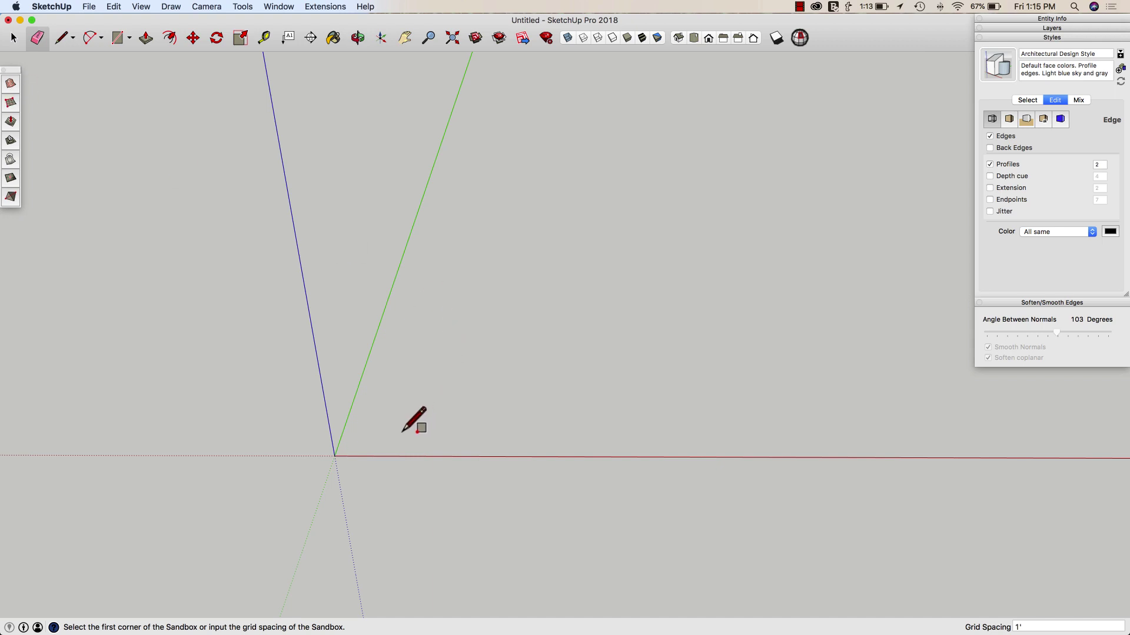
mouse_move(416, 421)
middle_mouse_down()
mouse_move(398, 493)
mouse_move(416, 605)
mouse_move(378, 610)
mouse_move(418, 593)
middle_mouse_up()
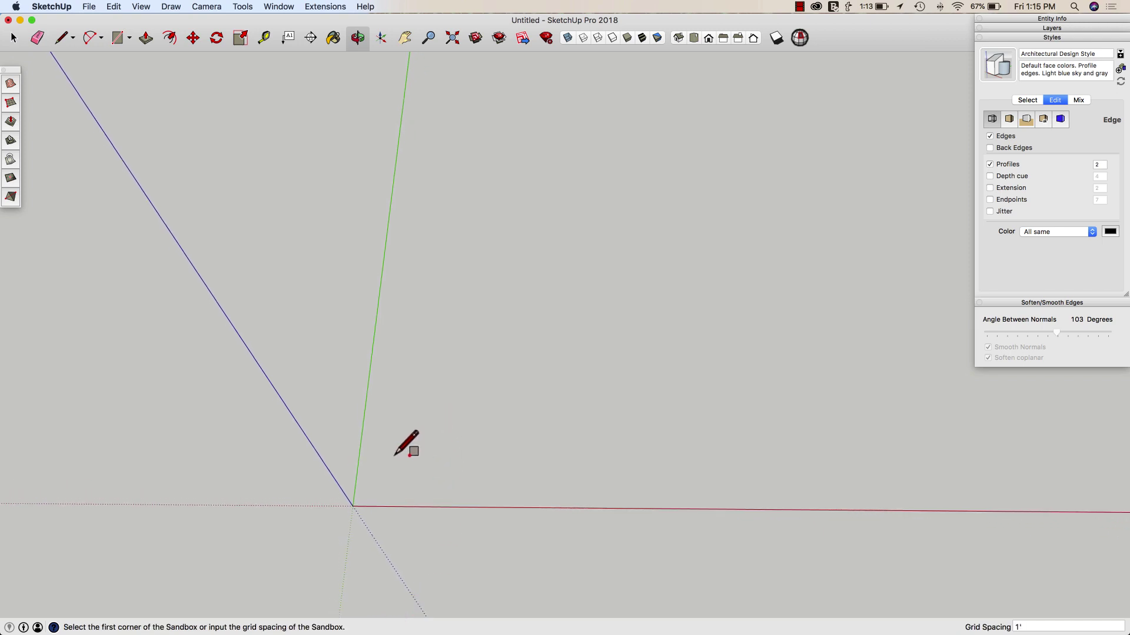
left_click(389, 484)
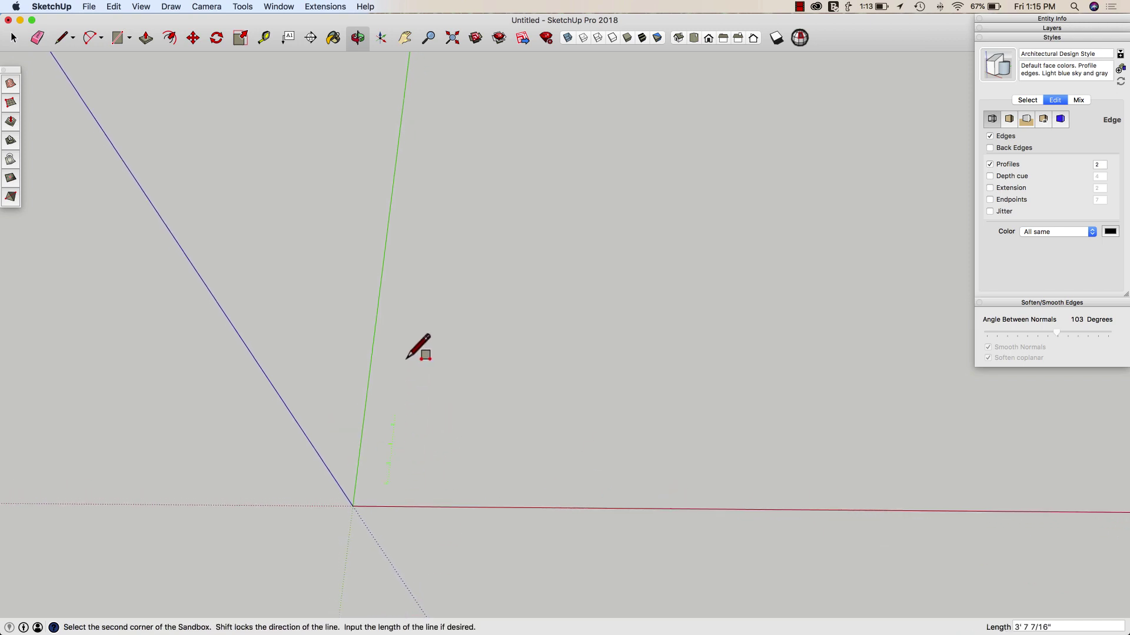
left_click(422, 180)
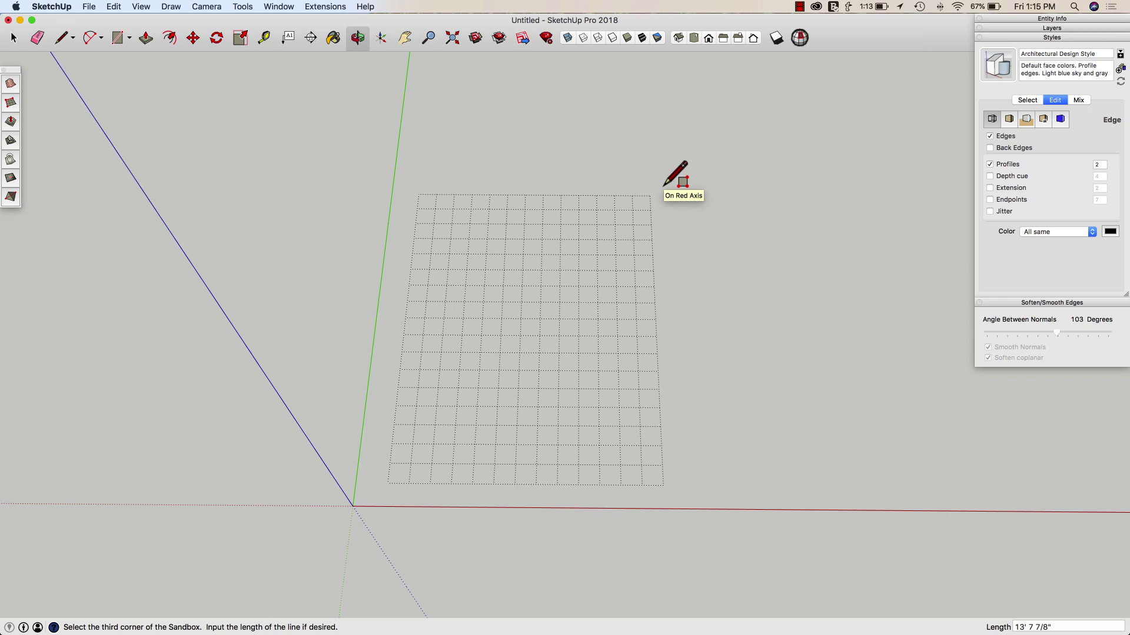
left_click(682, 182)
middle_click_drag(732, 388, 542, 268)
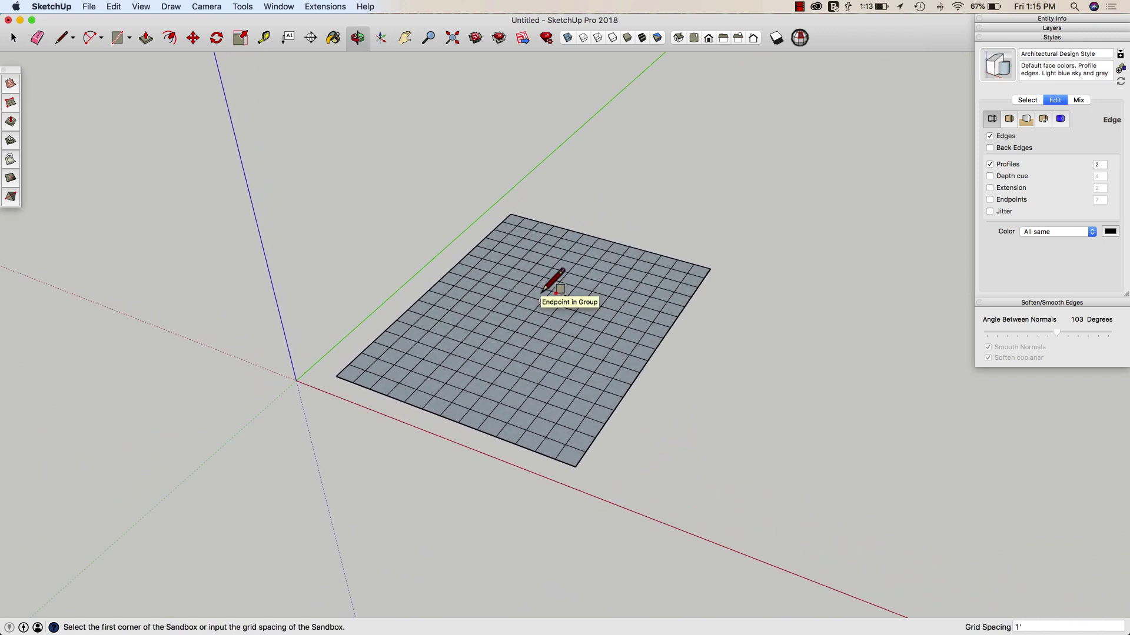
- Open the grid group for editing and activate the Smoove tool
key("space")
double_click(521, 316)
middle_click_drag(520, 315, 616, 429)
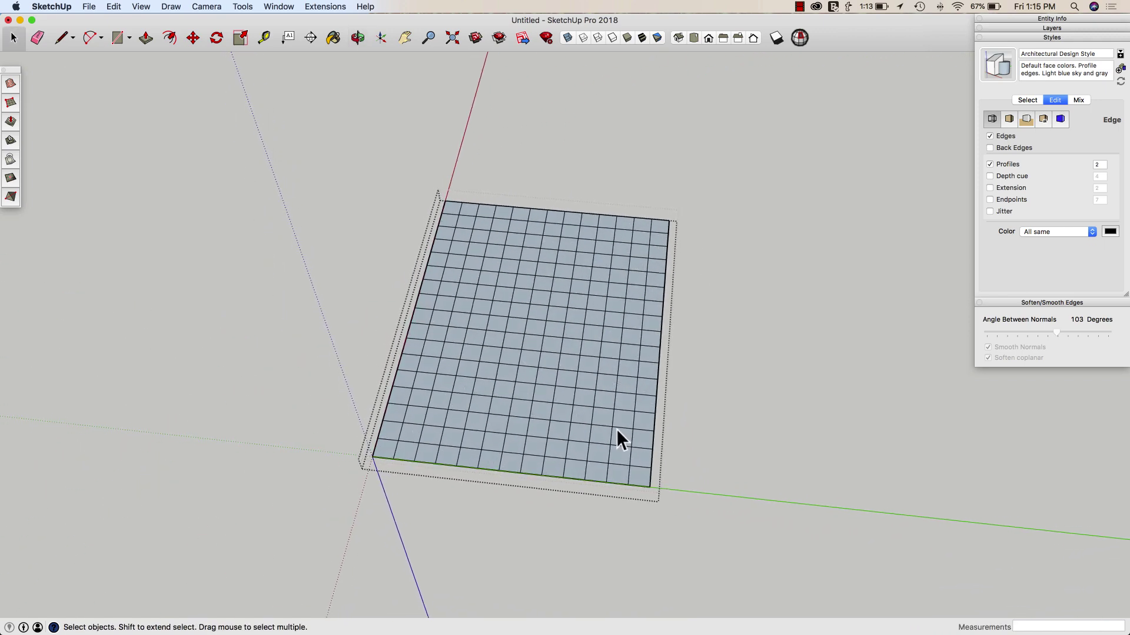
left_click(11, 122)
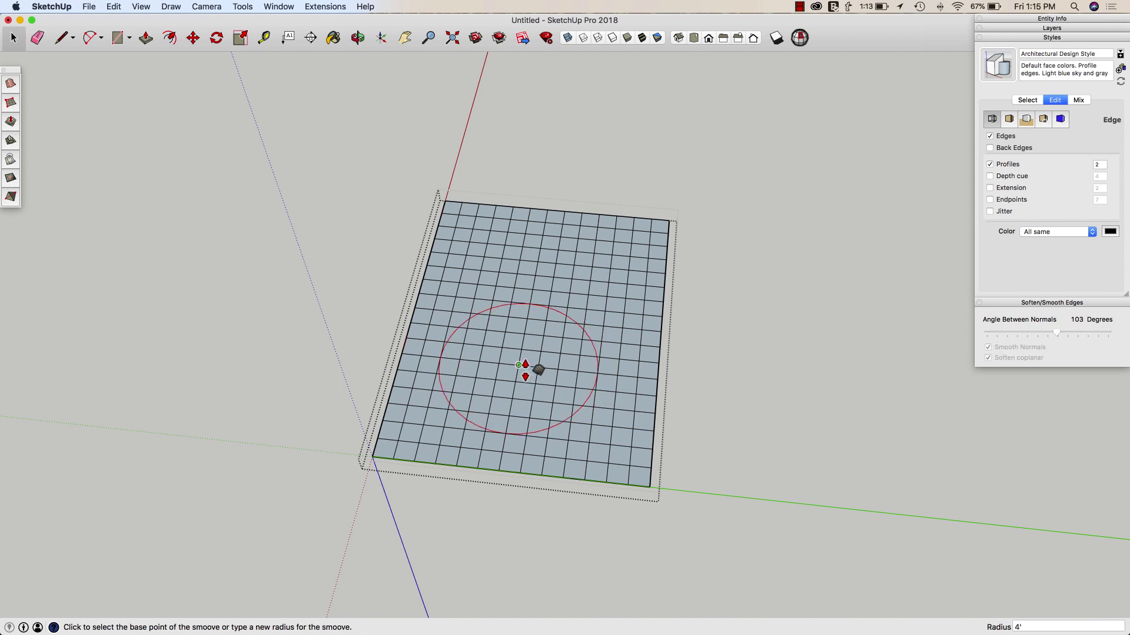
- Try to push a deep pit into the grid with Smoove at a 4' radius
left_click(532, 377)
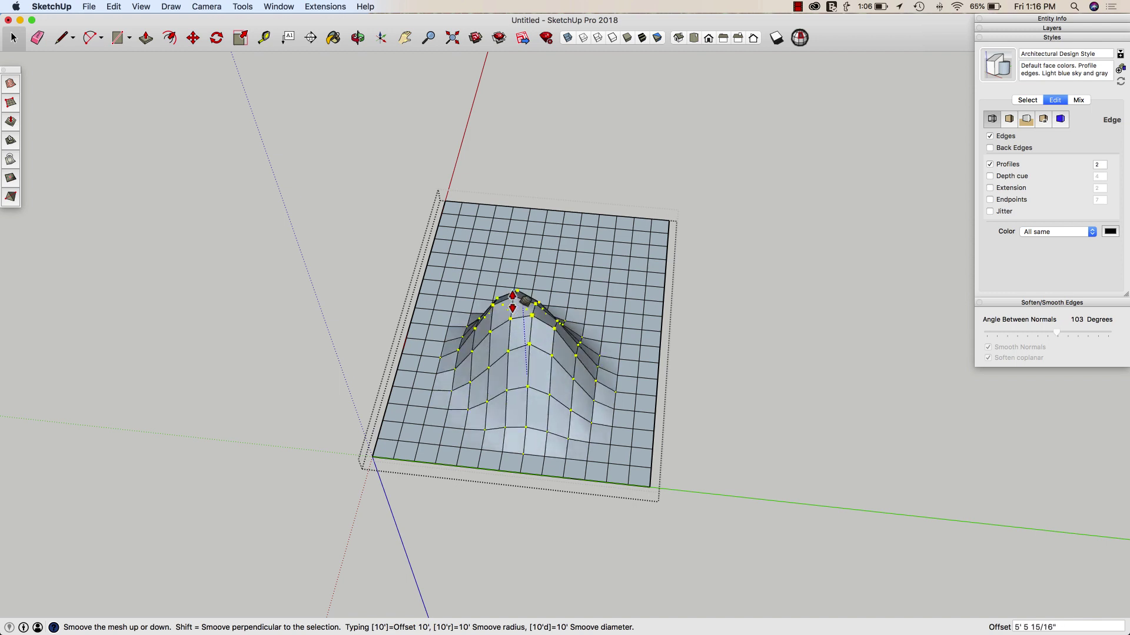
left_click(648, 486)
middle_click_drag(308, 372, 371, 399)
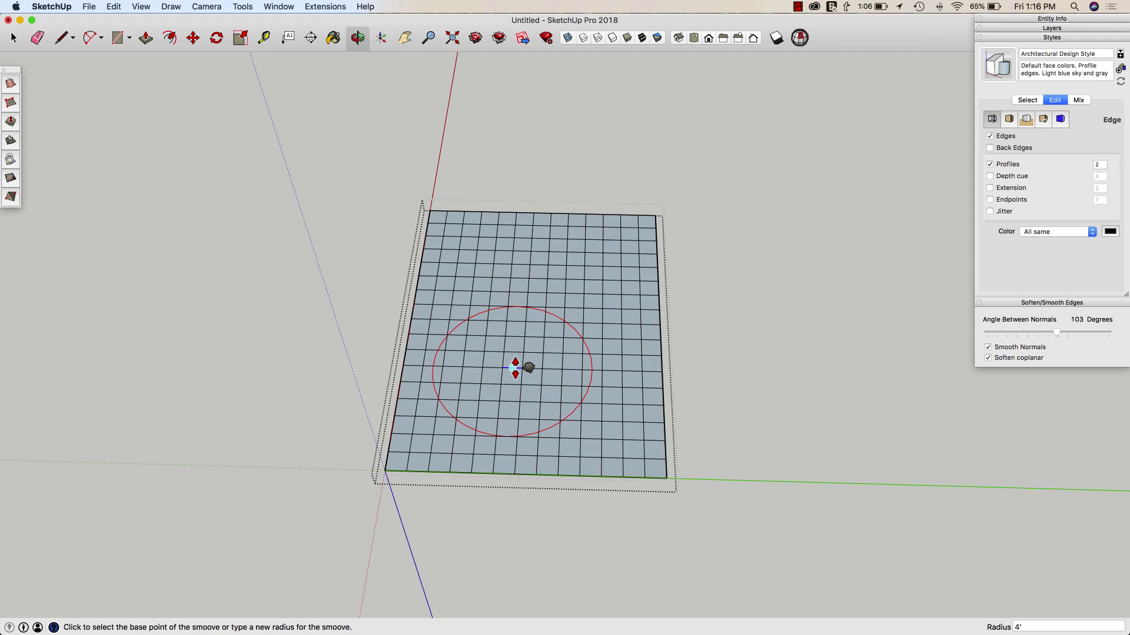
- Set the Smoove radius to 8' and raise a hill about 3' 5" high in the middle of the grid
key("Return")
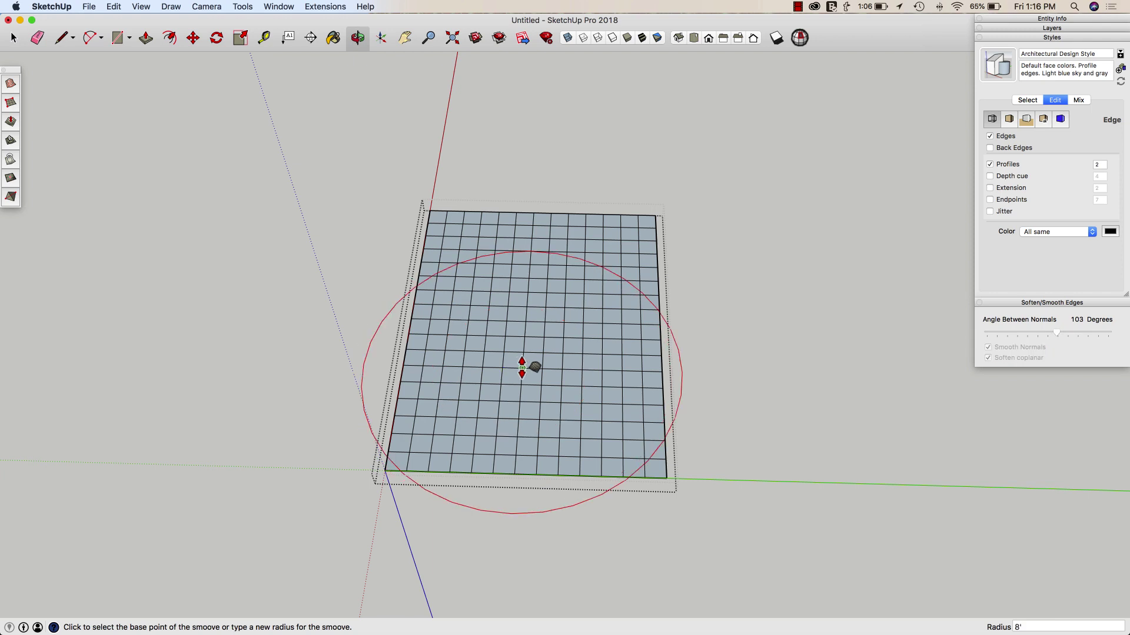
left_click(542, 369)
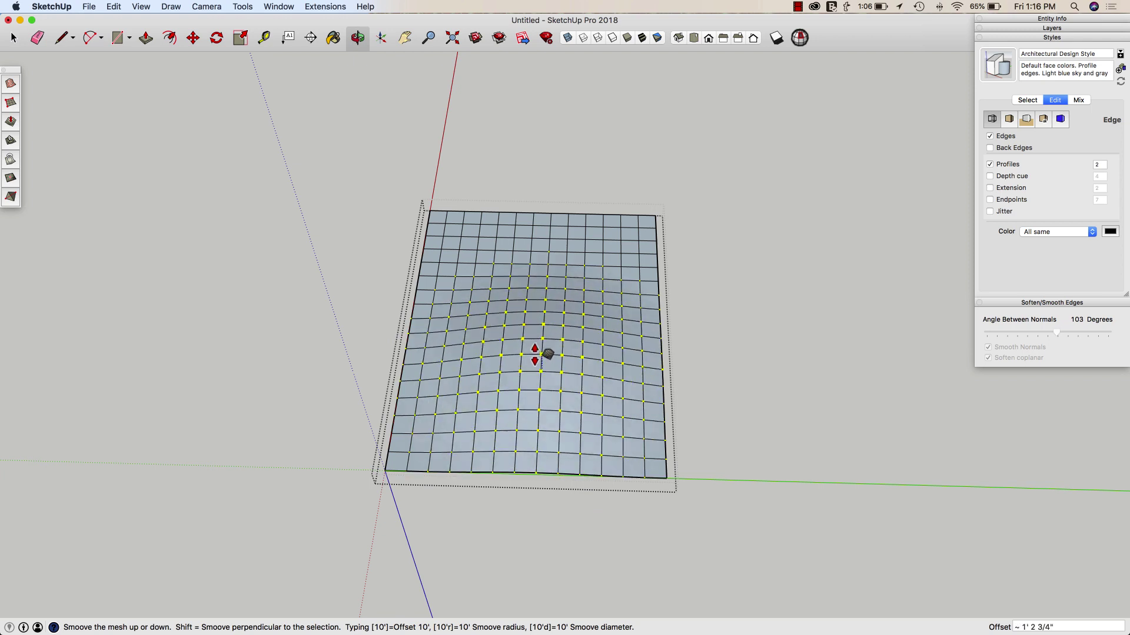
left_click(536, 322)
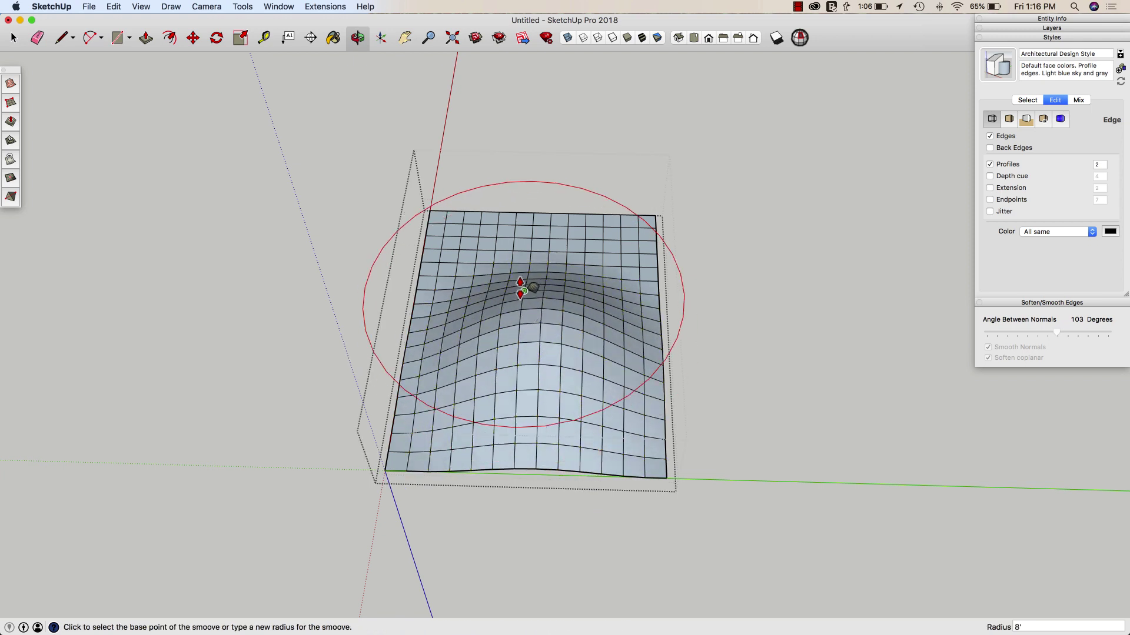
- Smoove two more spots behind the hill's crest with the 8' radius, offsetting the second by about 1' 4"
left_click(532, 288)
left_click(545, 281)
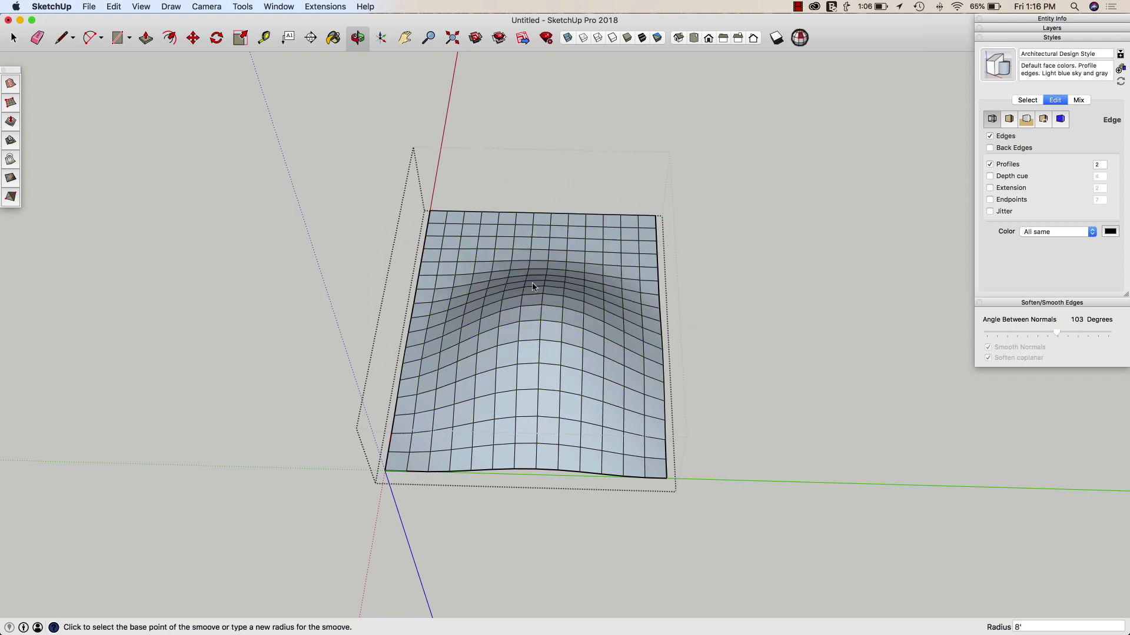
left_click(546, 272)
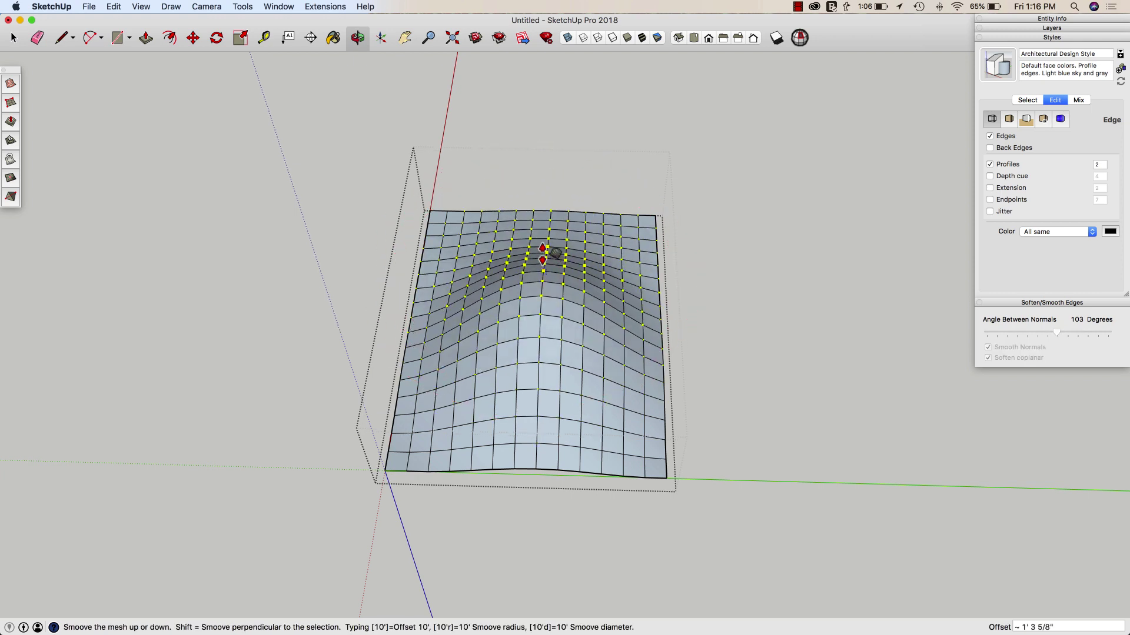
left_click(543, 259)
- Examine the shape of the raised hill from several sides
middle_click_drag(567, 312, 491, 336)
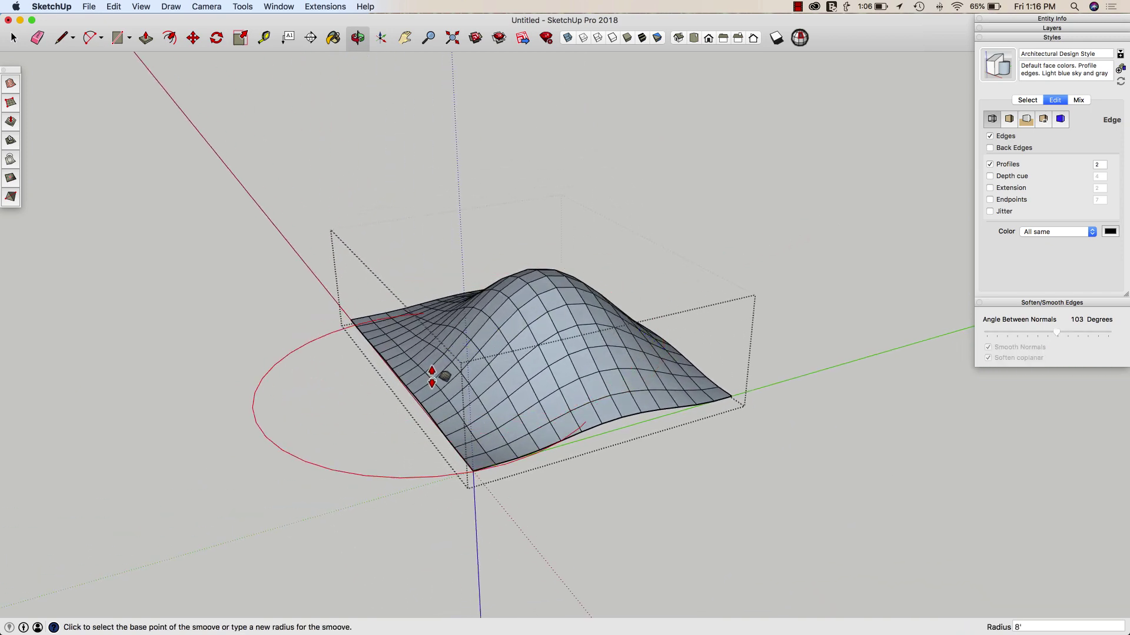
middle_click_drag(433, 376, 395, 432)
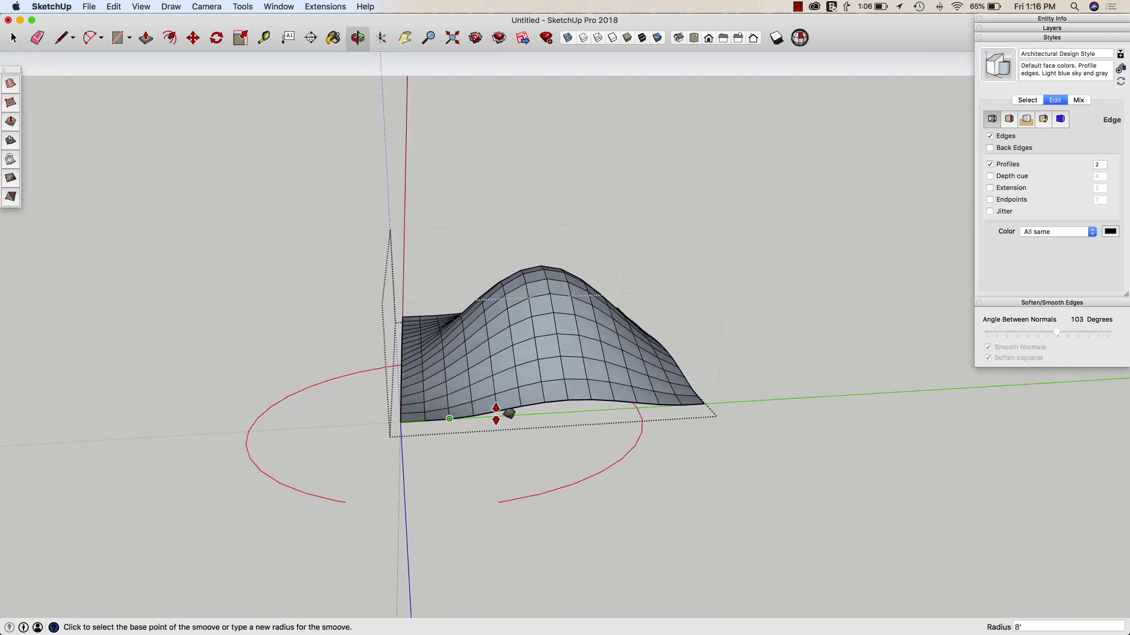
middle_click_drag(605, 404, 473, 417)
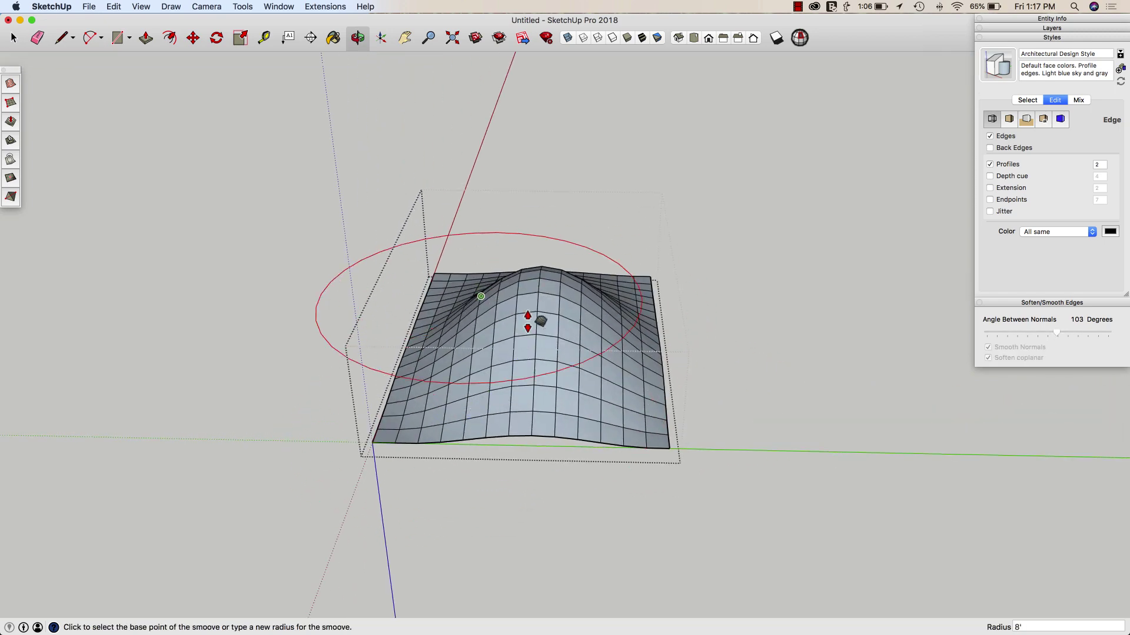
middle_click_drag(570, 318, 575, 440)
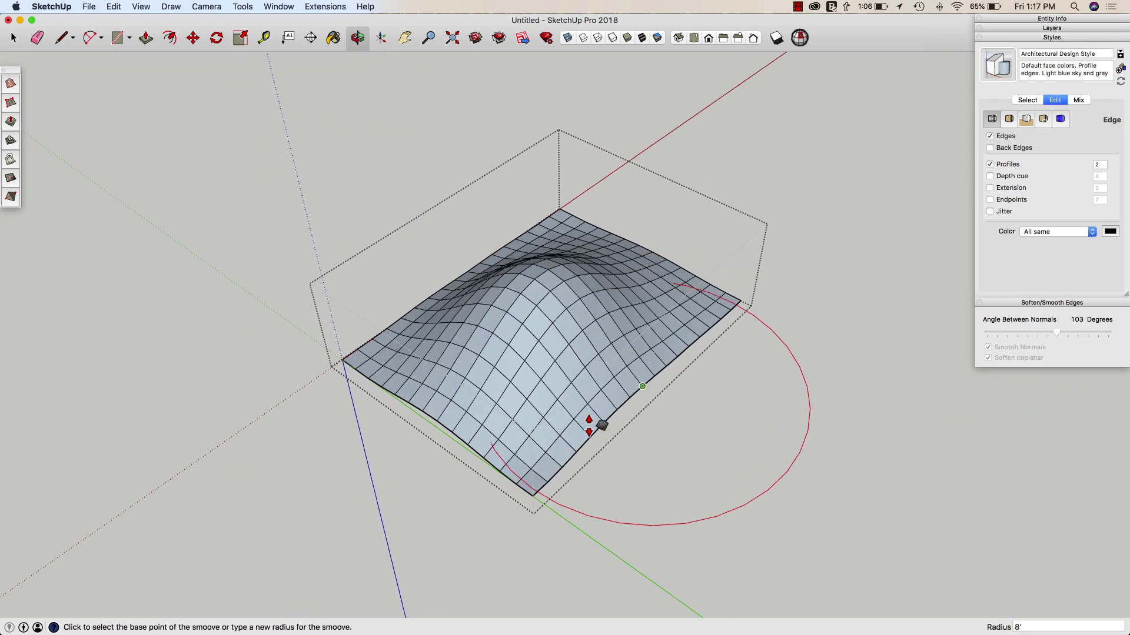
middle_click_drag(535, 522, 371, 416)
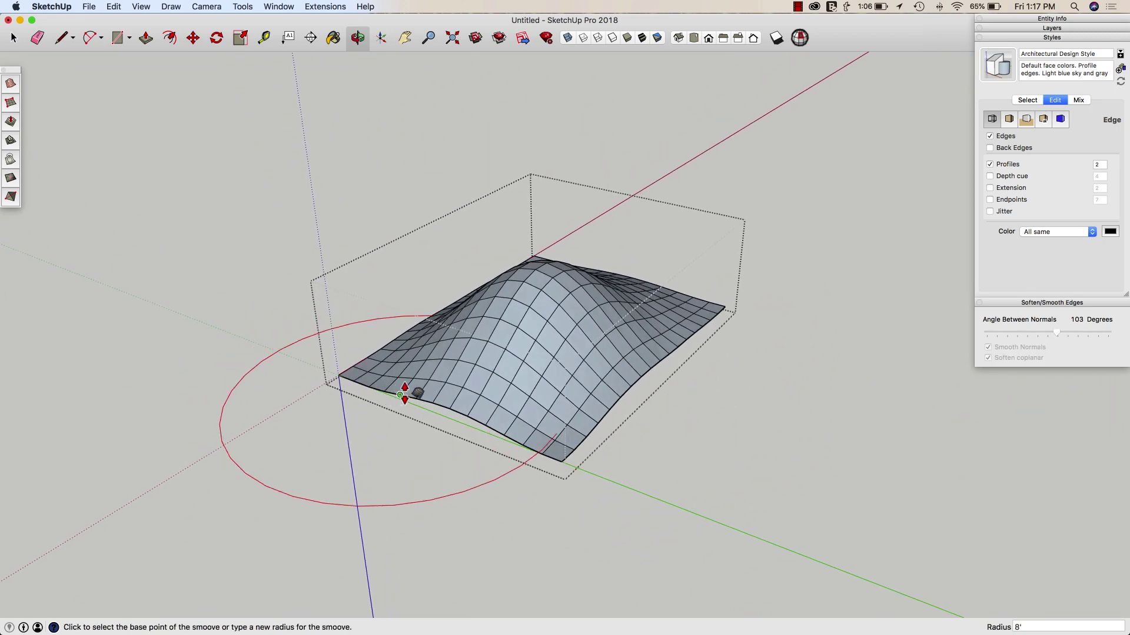
middle_click_drag(394, 404, 751, 433)
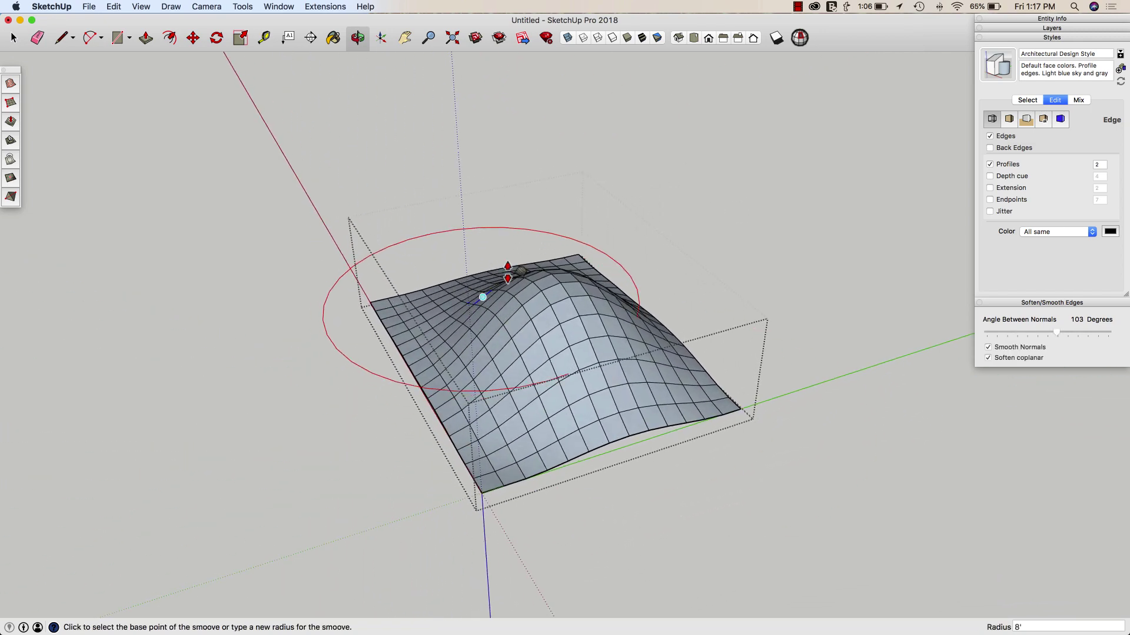
middle_click_drag(494, 298, 639, 351)
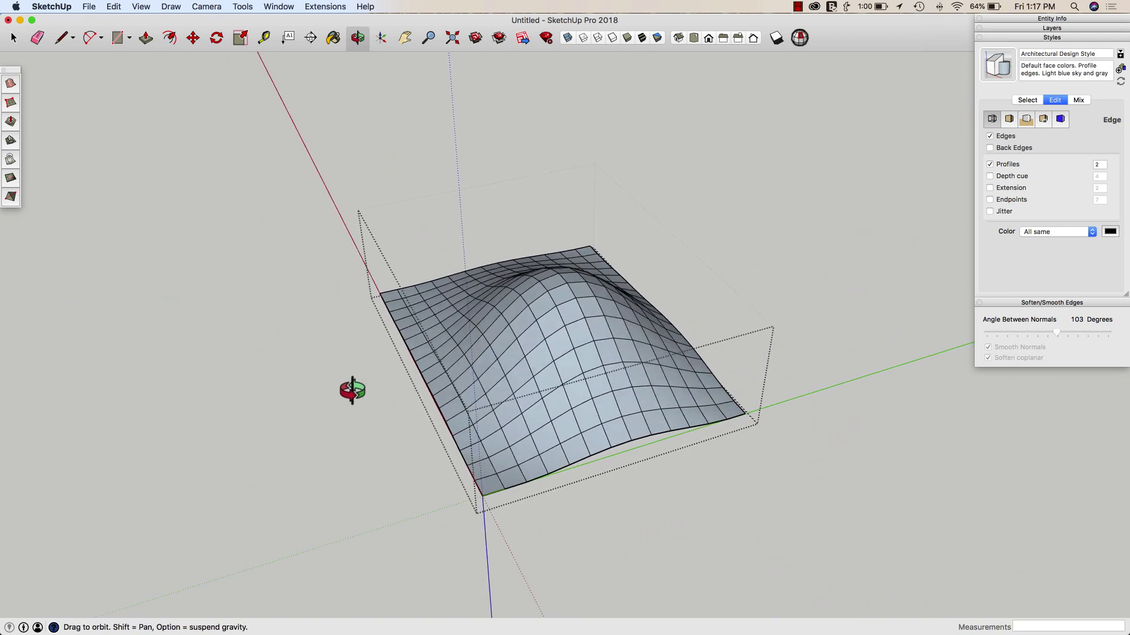
middle_click_drag(344, 393, 35, 123)
- Lower the top of the hill by about 1' 10" with Smoove at a 4' radius
middle_click_drag(532, 360, 539, 292)
left_click(535, 280)
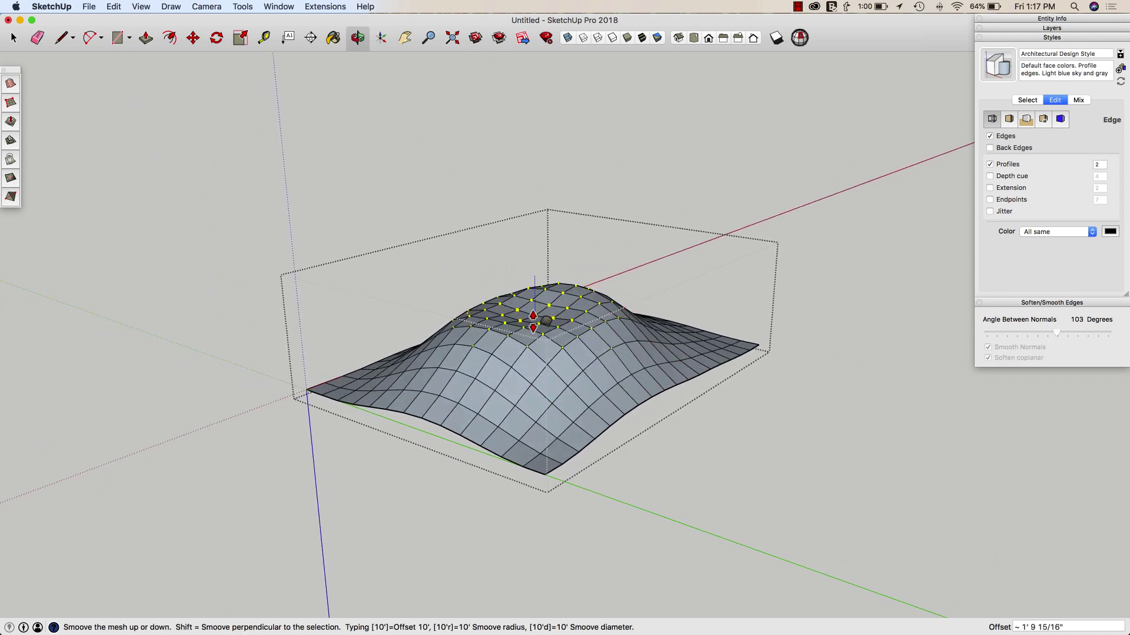
left_click(533, 319)
- Sculpt gentle bumps and dips all around the hill's crest and slopes with repeated smooves at the 4' radius
left_click(470, 352)
left_click(473, 354)
left_click(481, 312)
left_click(484, 311)
left_click(596, 315)
left_click(612, 327)
middle_click_drag(612, 328, 518, 307)
left_click(517, 321)
left_click(501, 328)
left_click(649, 327)
left_click(651, 343)
middle_click_drag(651, 343, 504, 335)
left_click(497, 348)
left_click(499, 345)
left_click(665, 360)
left_click(663, 363)
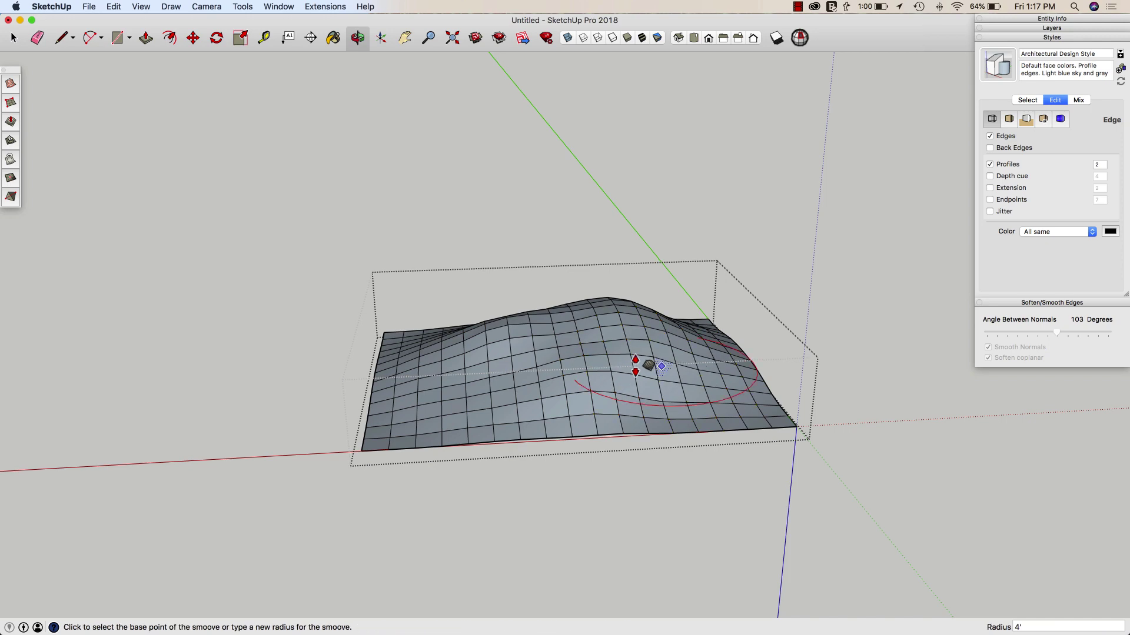
left_click(536, 389)
left_click(538, 390)
middle_click_drag(538, 389, 647, 346)
left_click(574, 352)
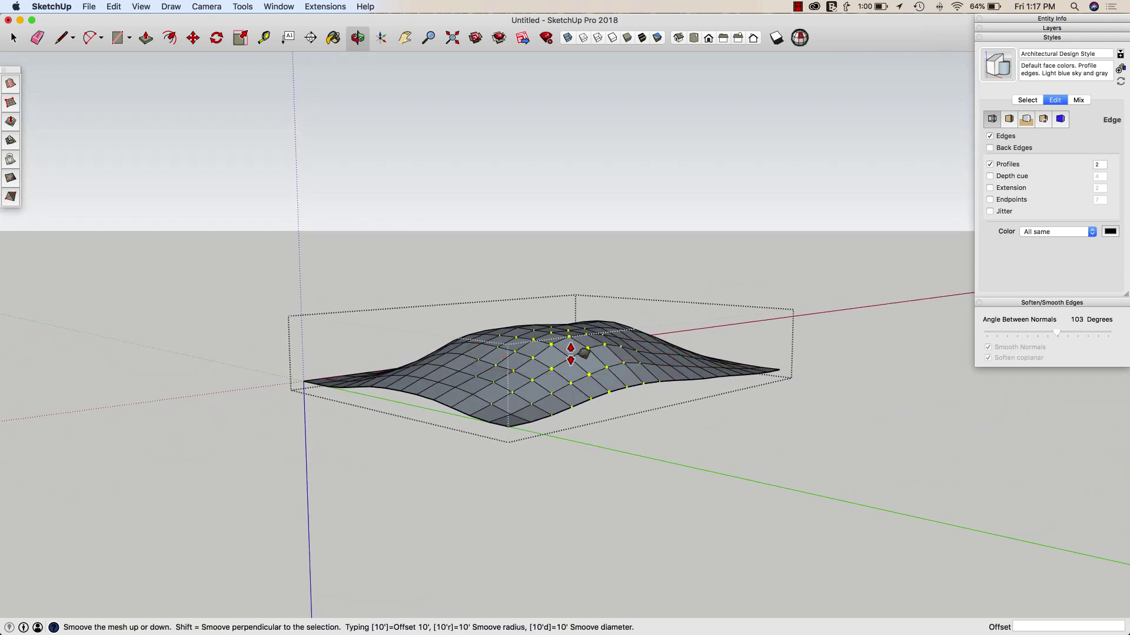
left_click(571, 369)
middle_click_drag(573, 369, 305, 446)
key("space")
- Try to offset a vertex on the mesh edge near the origin corner with the Add Detail tool
scroll(466, 298, "up", 10)
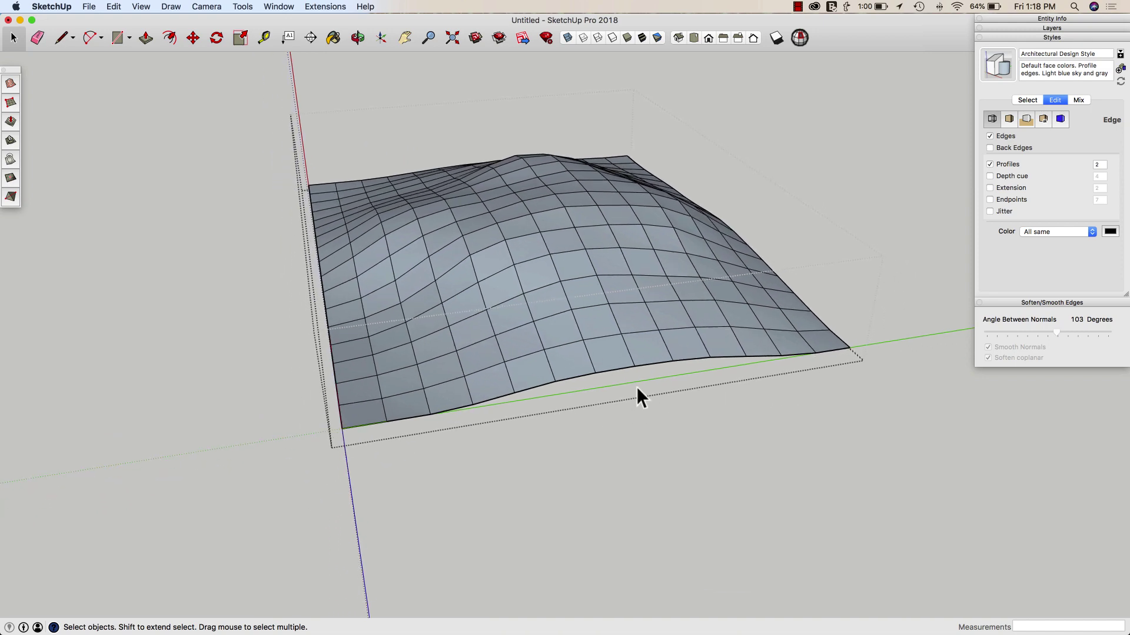
middle_click_drag(606, 361, 494, 311)
middle_click_drag(118, 186, 429, 359)
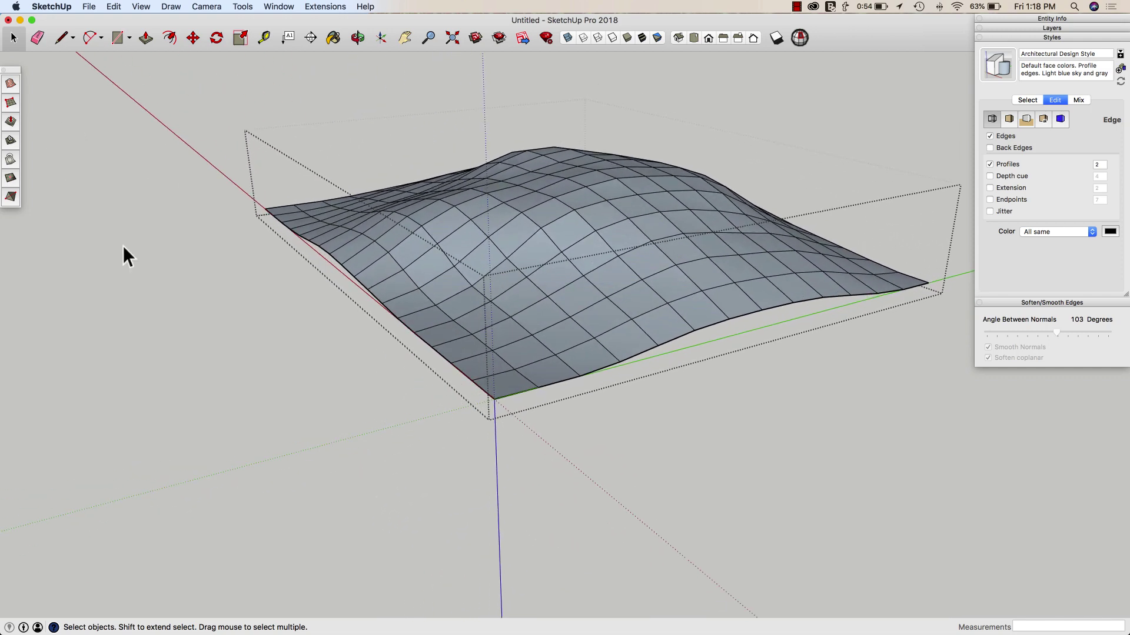
left_click(10, 179)
scroll(500, 341, "up", 3)
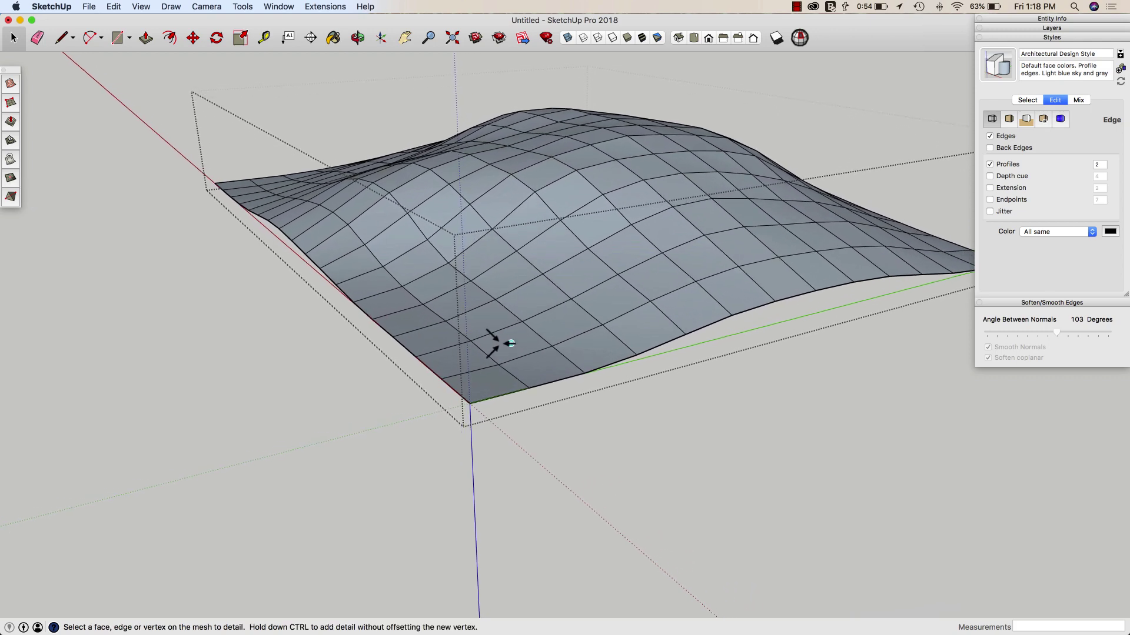
left_click(439, 381)
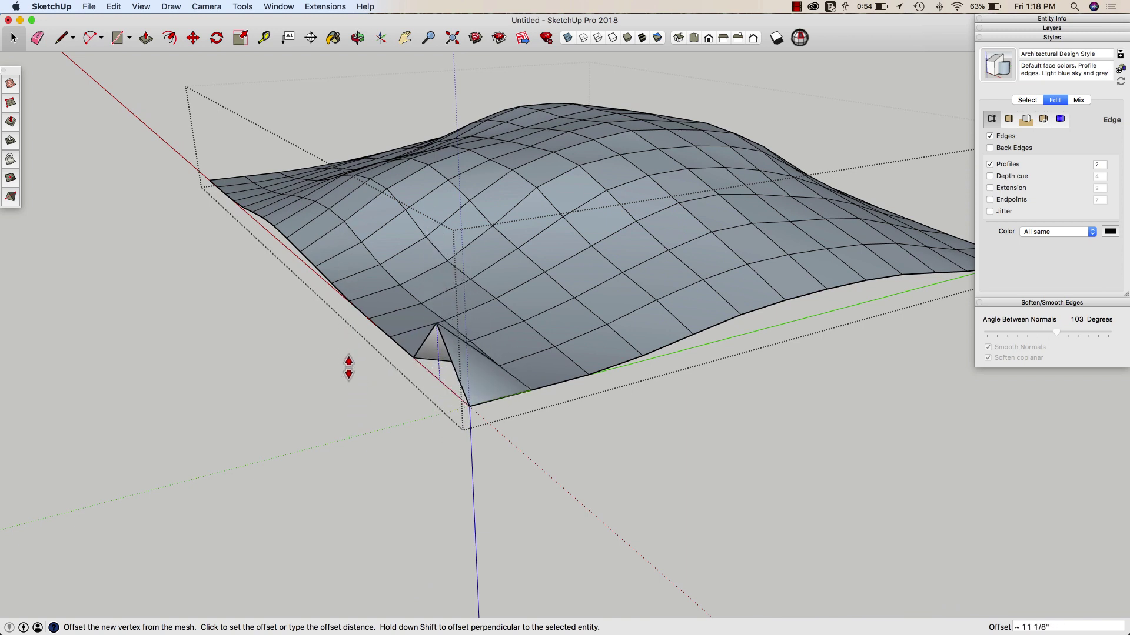
middle_click_drag(54, 115, 604, 393)
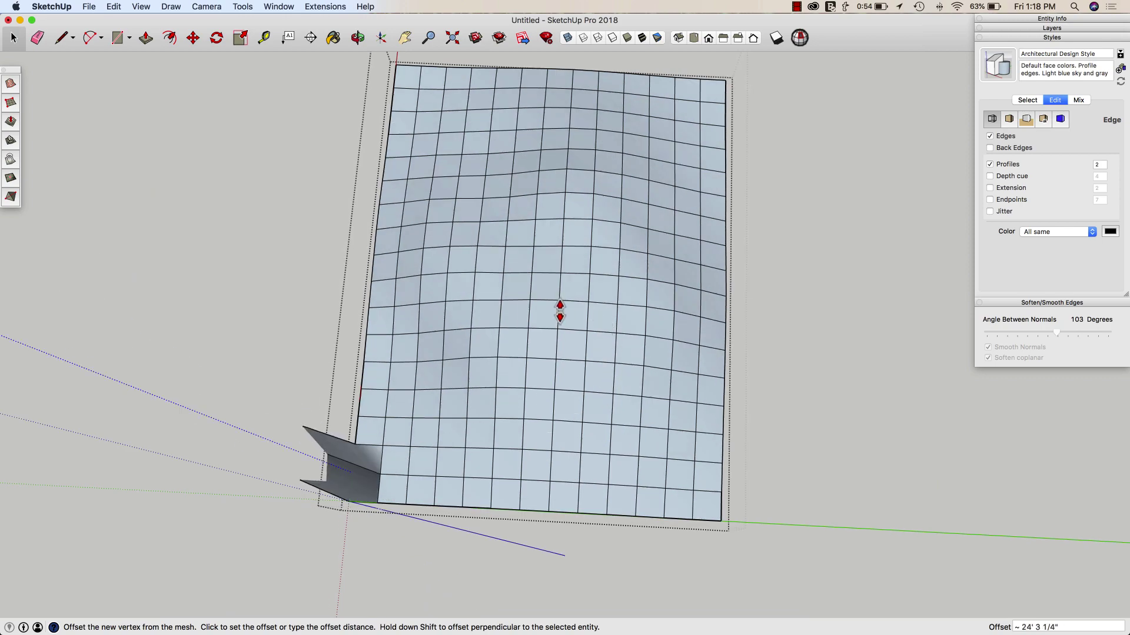
middle_click_drag(545, 310, 519, 385)
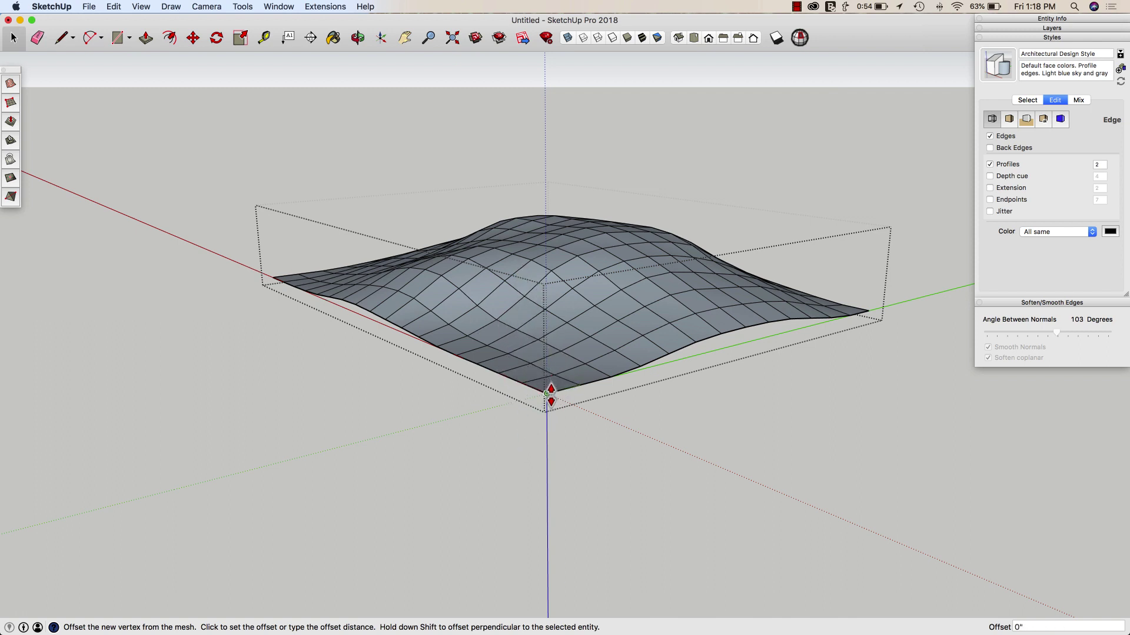
- With Add Detail, offset successive vertices along the mesh's red-axis edge to the height of their neighbours nearer the origin corner
left_click(547, 393)
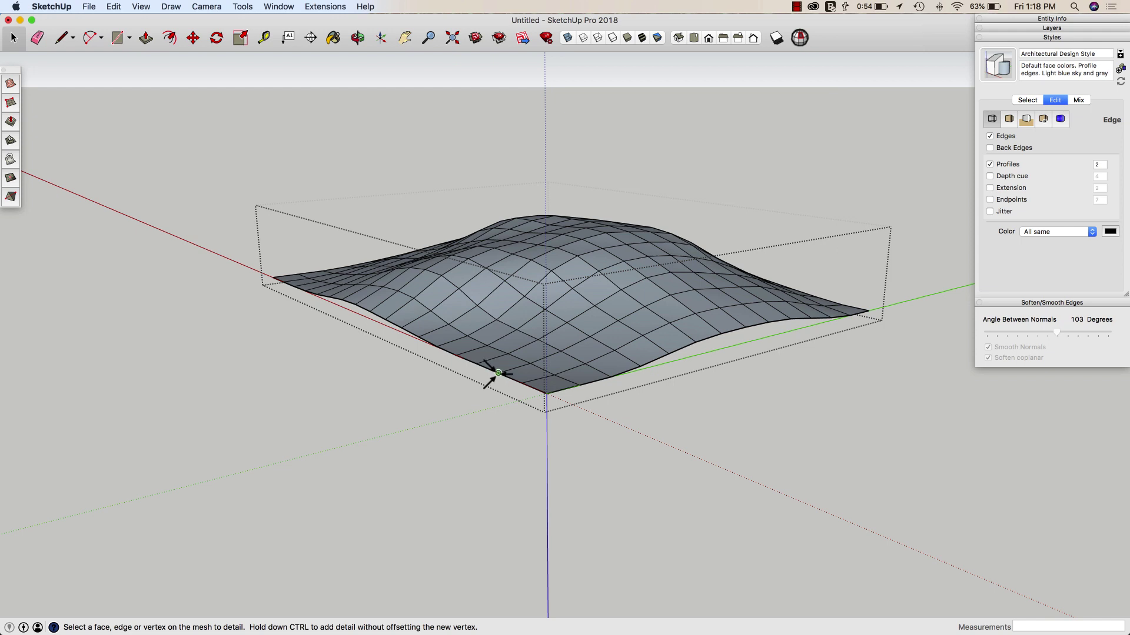
left_click(522, 383)
left_click(549, 395)
left_click(477, 364)
left_click(503, 376)
middle_click_drag(505, 376, 510, 405)
left_click(463, 372)
left_click(494, 385)
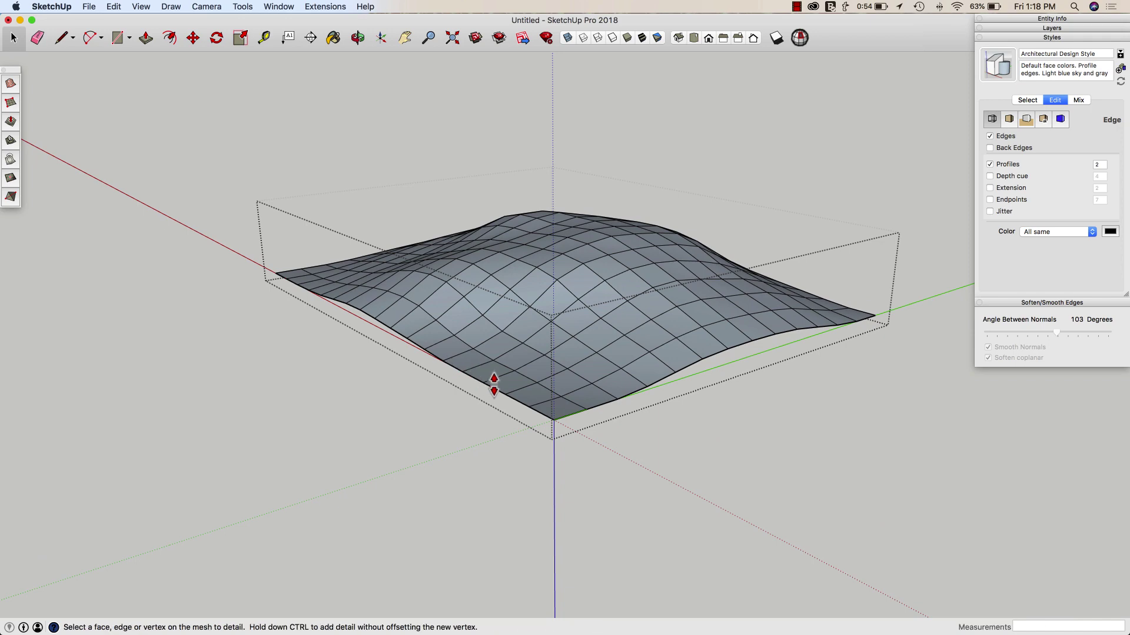
left_click(442, 361)
left_click(469, 373)
scroll(442, 372, "up", 5)
scroll(442, 371, "down", 3)
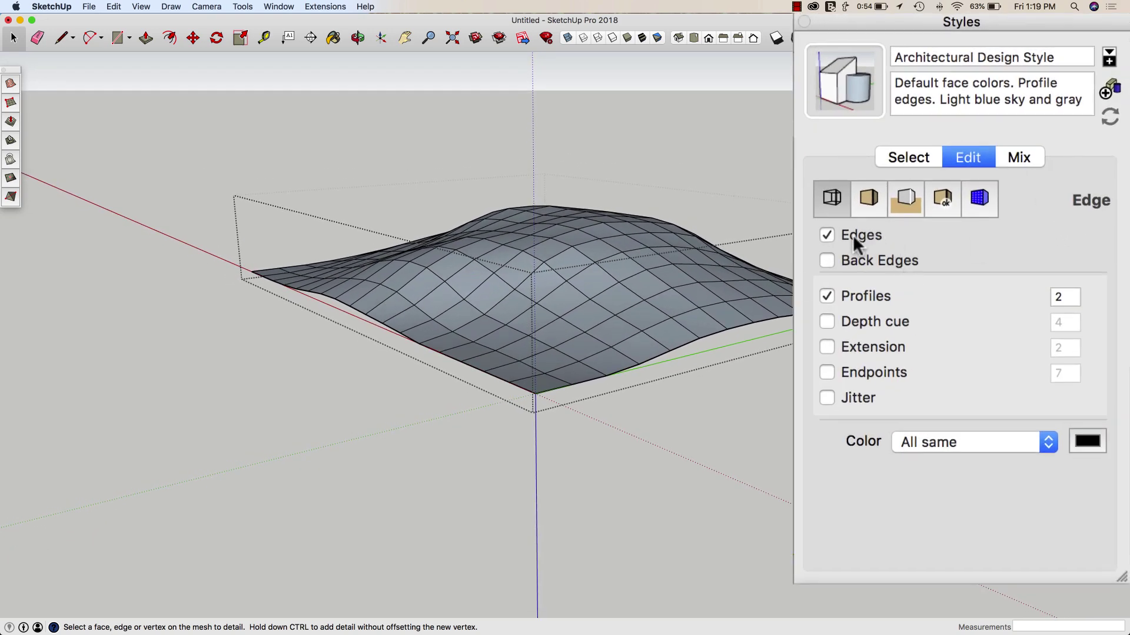
- Set the style's edge colour to By axis
left_click(918, 442)
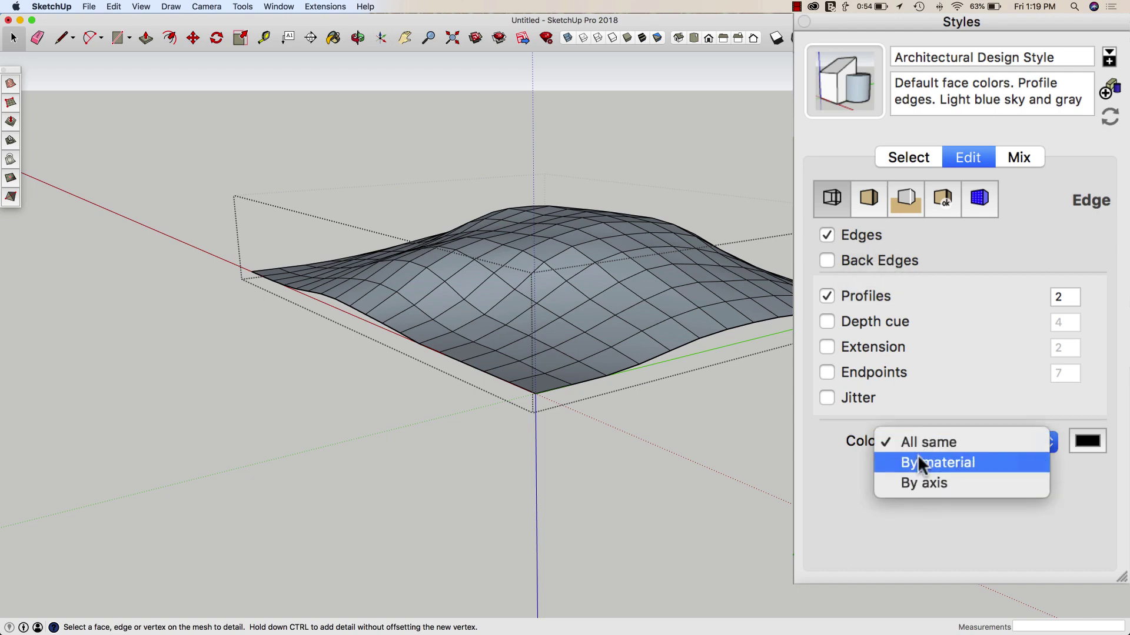
left_click(917, 480)
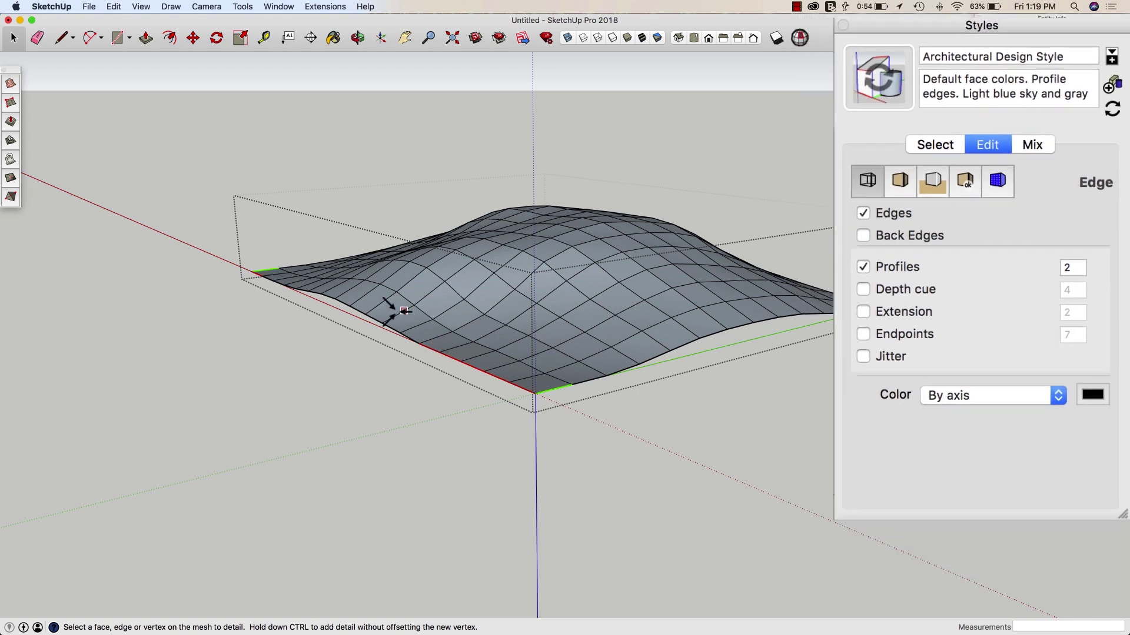
- Continue offsetting vertices along the middle of the mesh's red-axis edge with Add Detail, matching each to its levelled neighbour
middle_click_drag(391, 307, 447, 366)
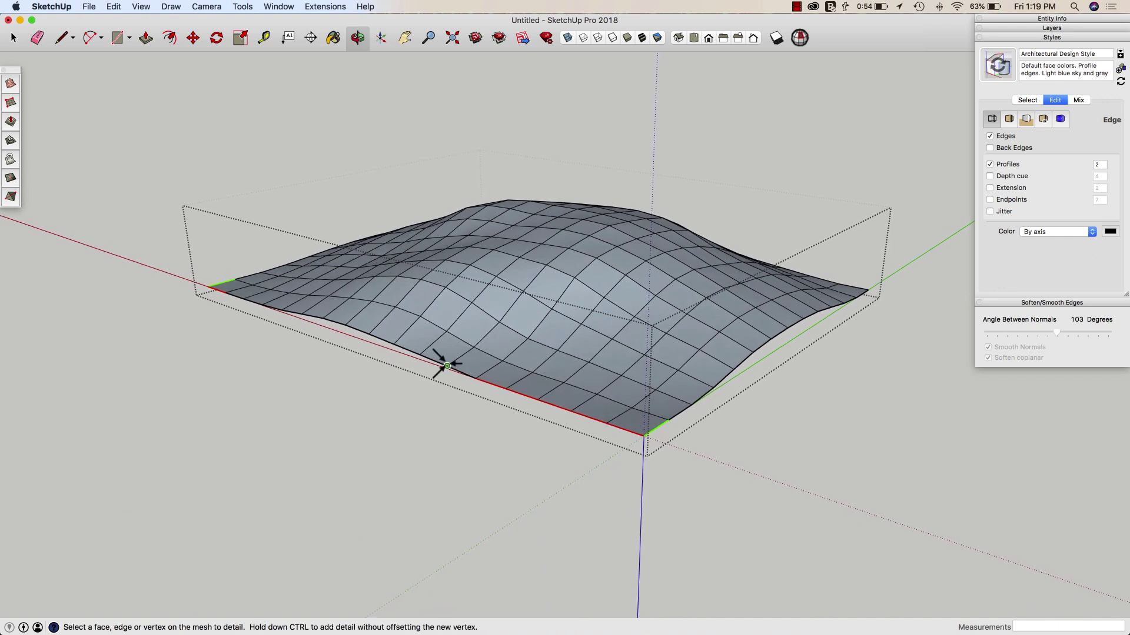
left_click(447, 365)
left_click(479, 381)
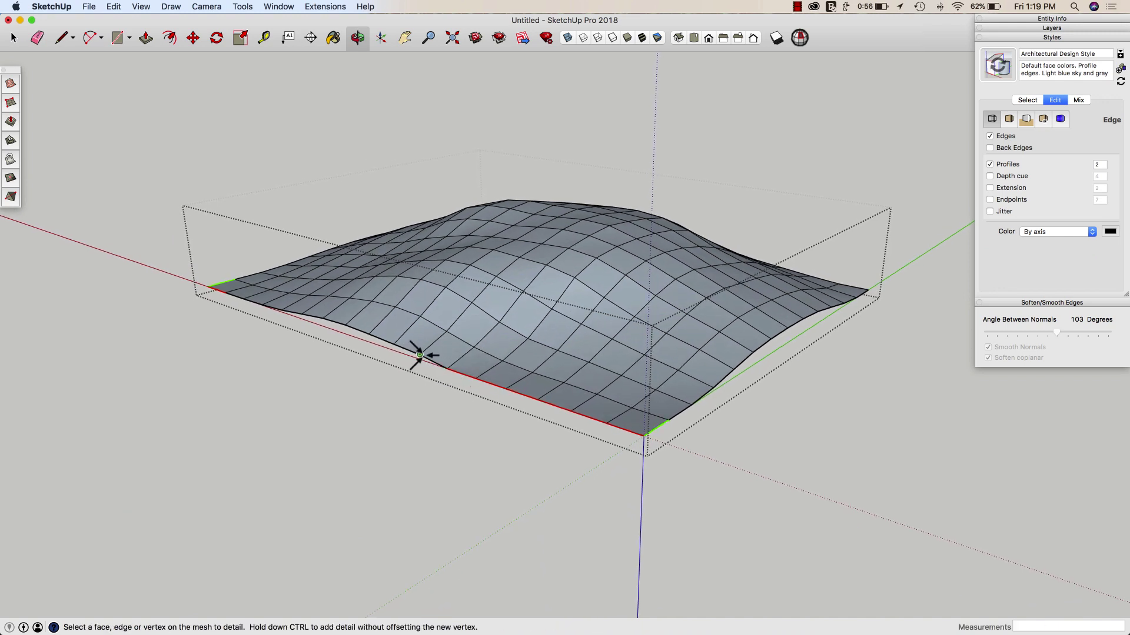
left_click(447, 368)
left_click(424, 358)
left_click(406, 351)
left_click(422, 358)
left_click(368, 334)
left_click(400, 354)
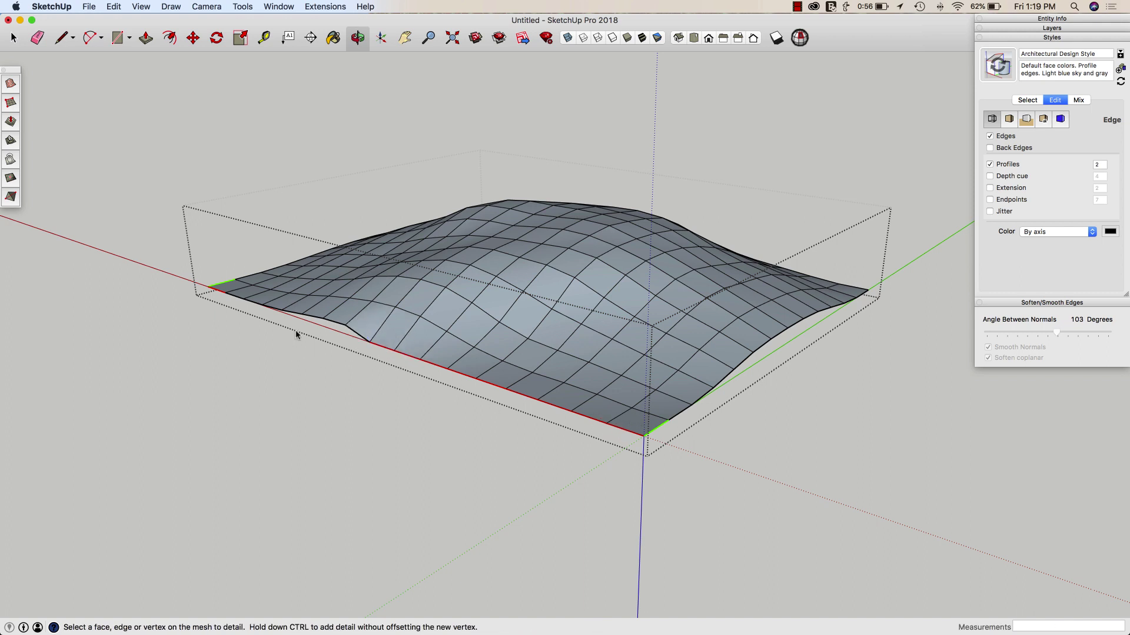
- Level the remaining vertices of the red-axis edge out to the mesh's far corner with Add Detail
left_click(370, 336)
left_click(379, 342)
left_click(332, 318)
left_click(349, 333)
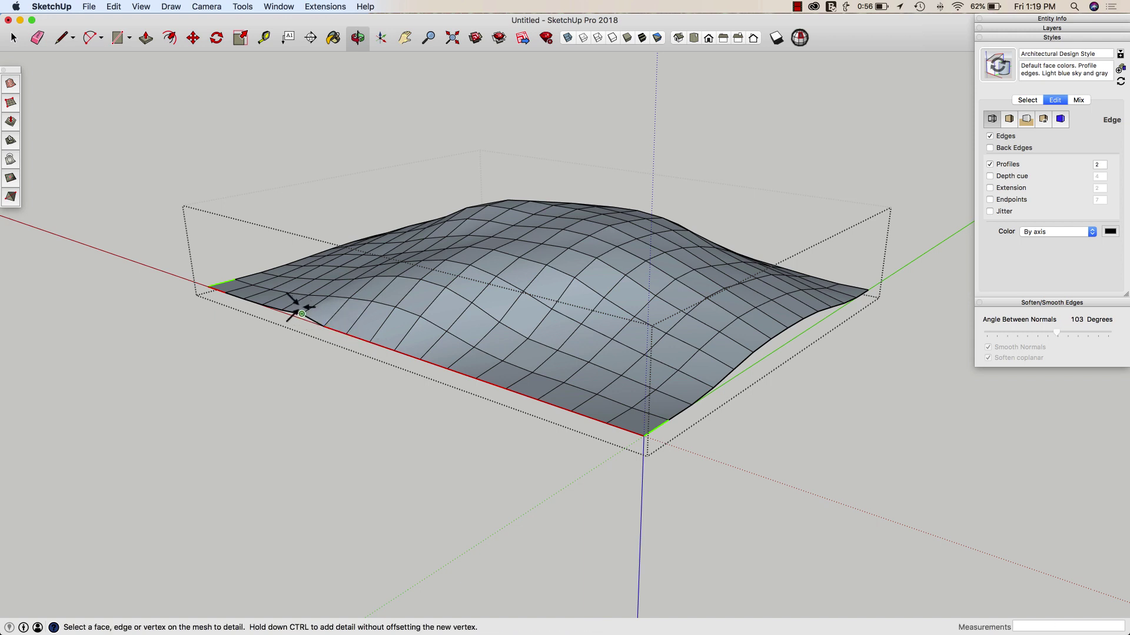
left_click(324, 326)
left_click(327, 325)
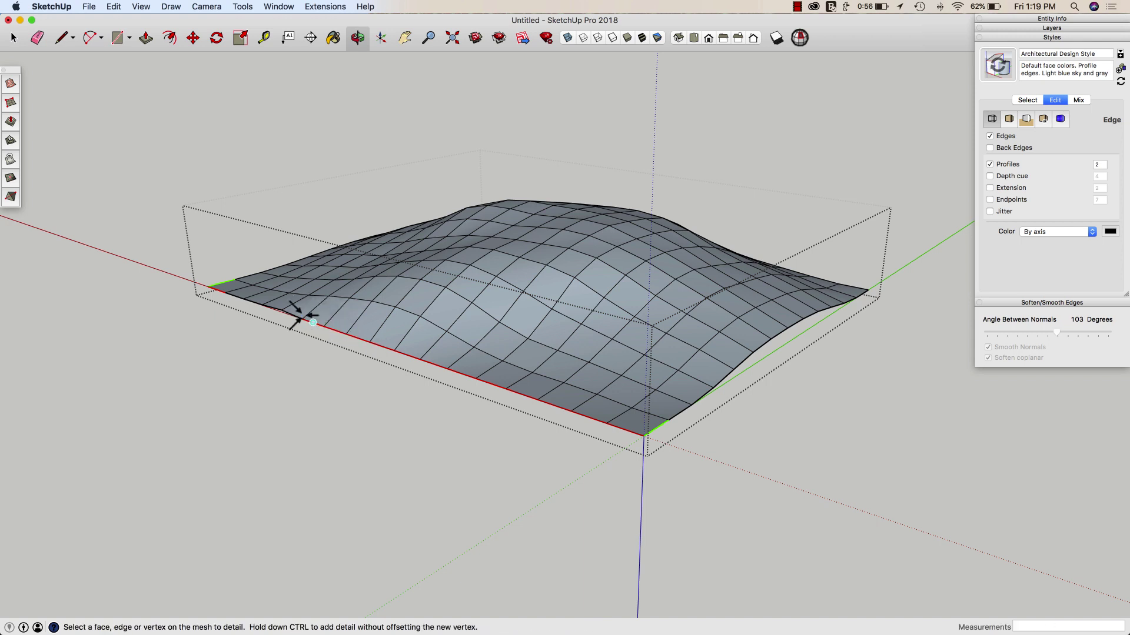
left_click(281, 309)
left_click(289, 317)
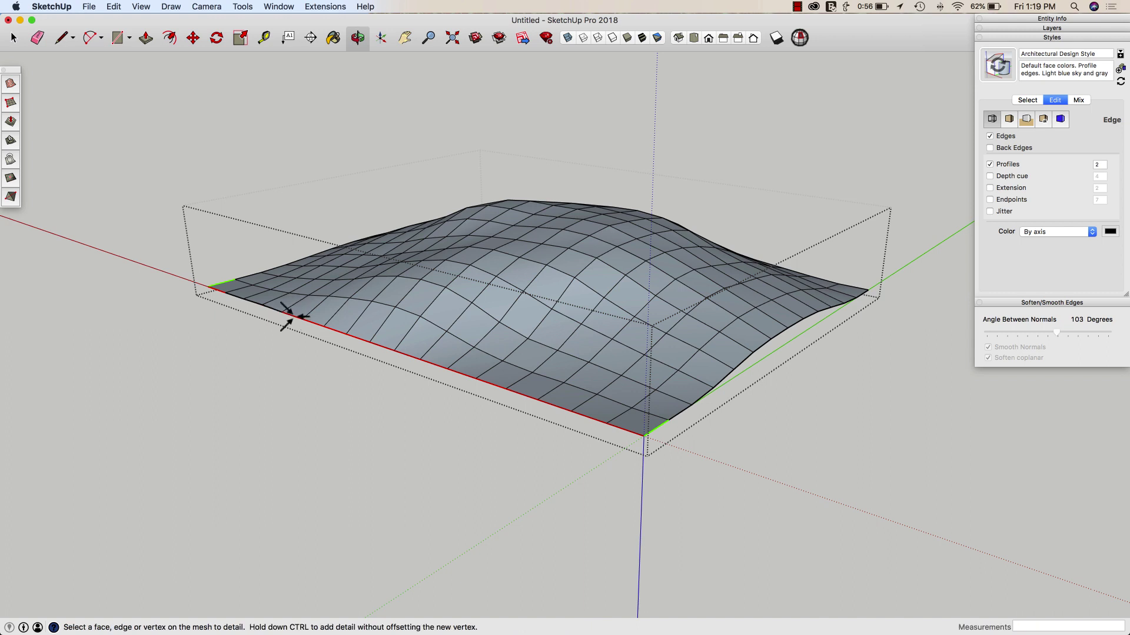
left_click(262, 304)
left_click(269, 307)
left_click(243, 299)
left_click(267, 302)
- On the green-parallel edge farthest from the origin, offset successive vertices to their levelled neighbours, starting from the red-axis corner
middle_click_drag(288, 323, 409, 407)
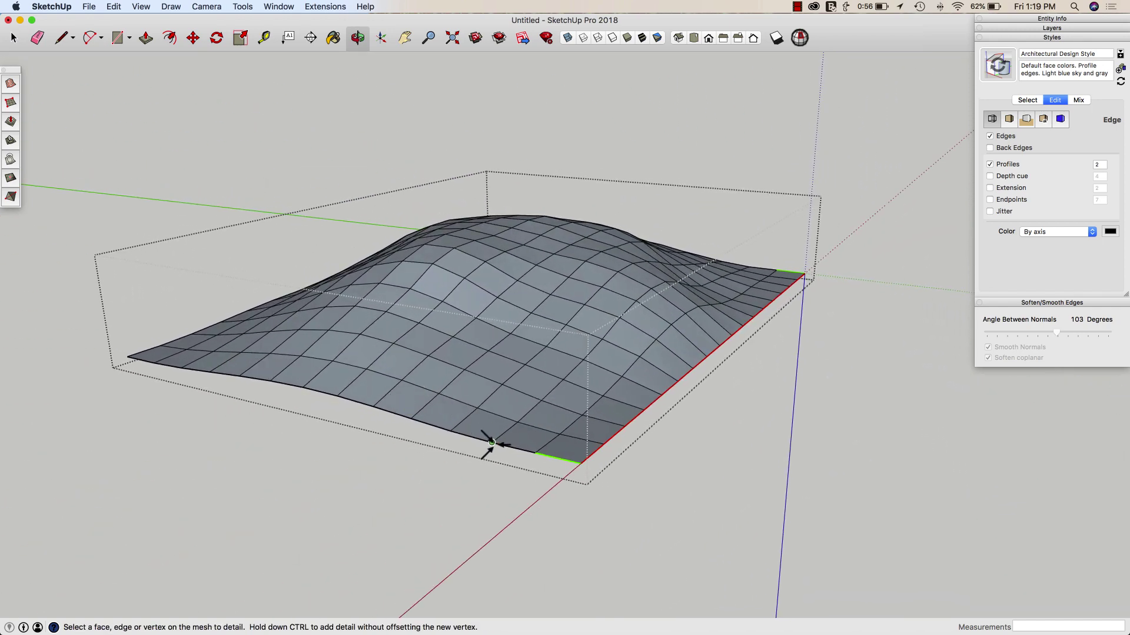
left_click(492, 442)
left_click(533, 453)
left_click(464, 436)
left_click(493, 442)
left_click(410, 418)
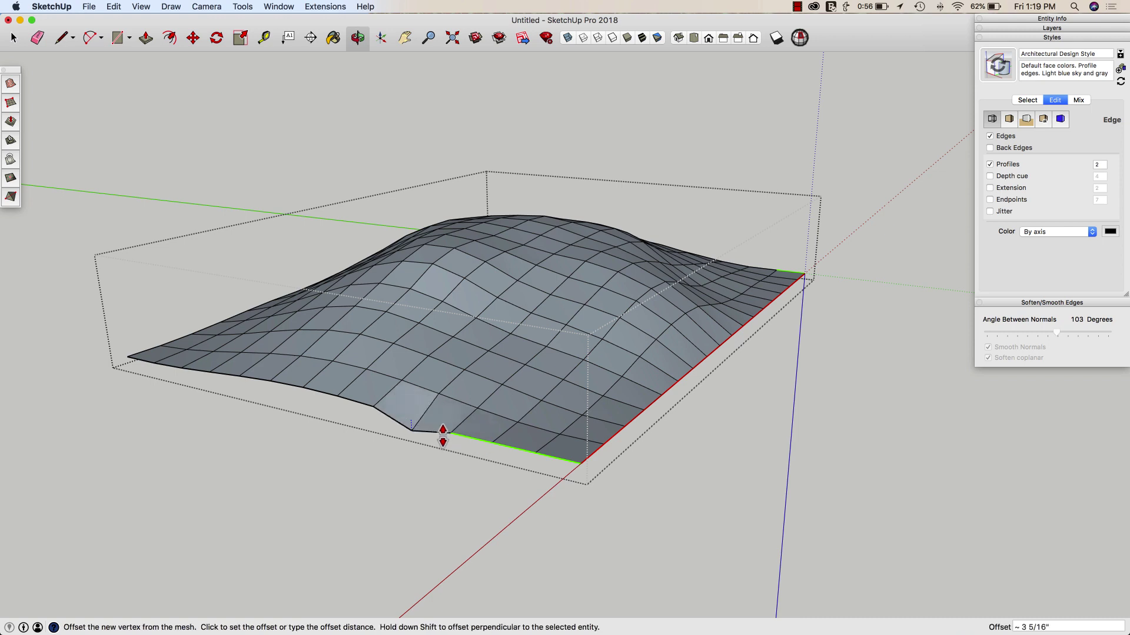
key("Escape")
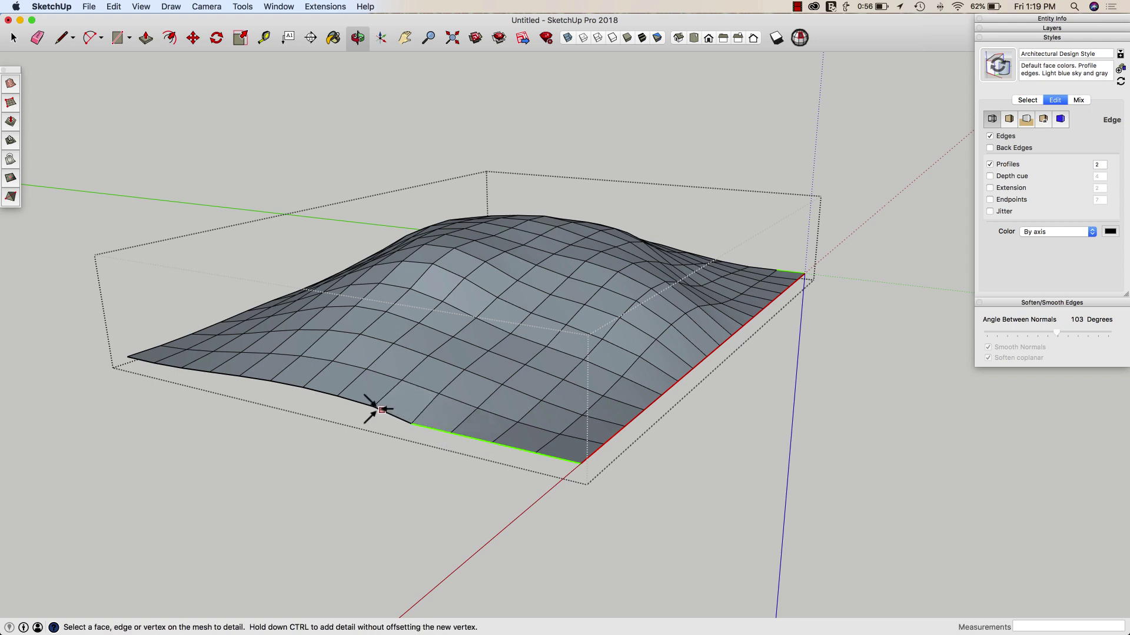
left_click(373, 406)
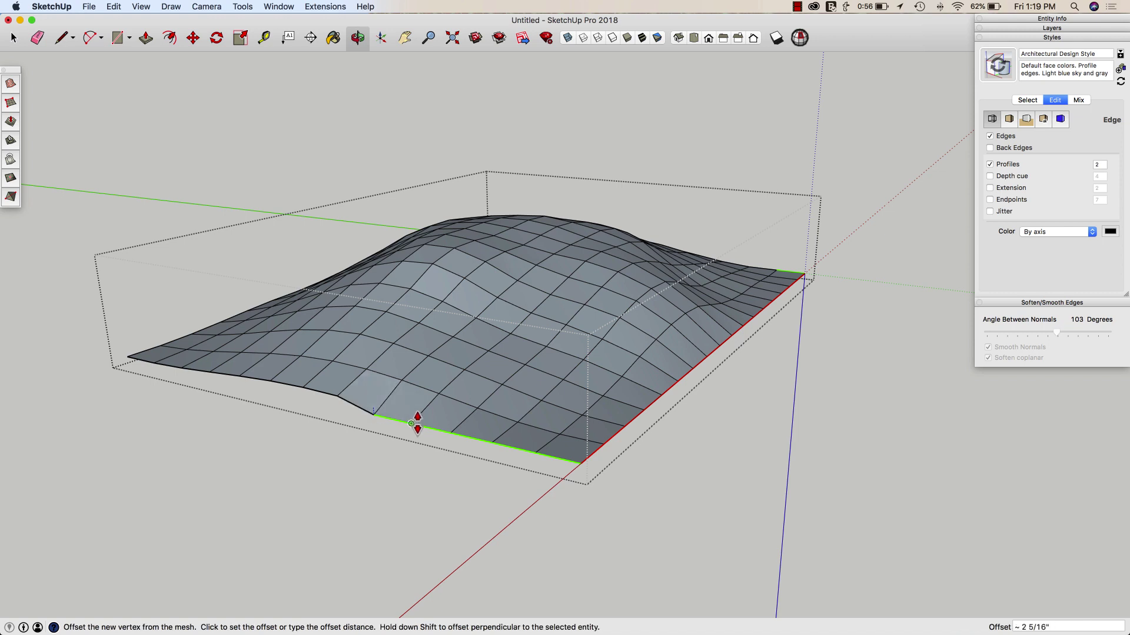
left_click(417, 423)
left_click(336, 396)
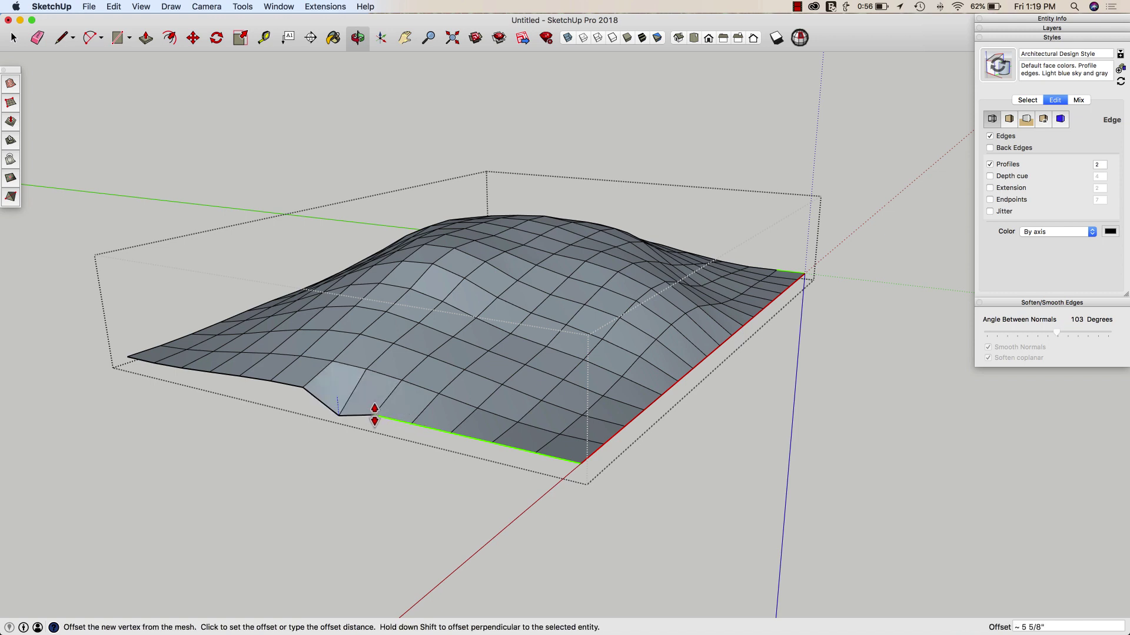
left_click(378, 415)
- Level the remaining vertices of that green-parallel edge up to the corner opposite the origin
left_click(316, 394)
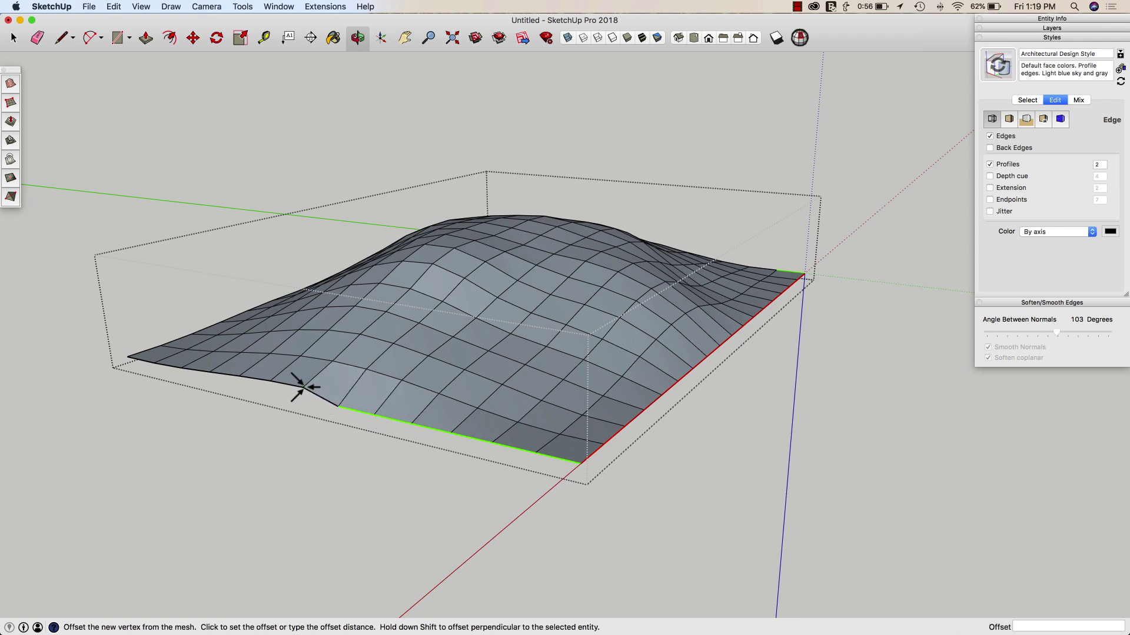
left_click(346, 410)
left_click(270, 381)
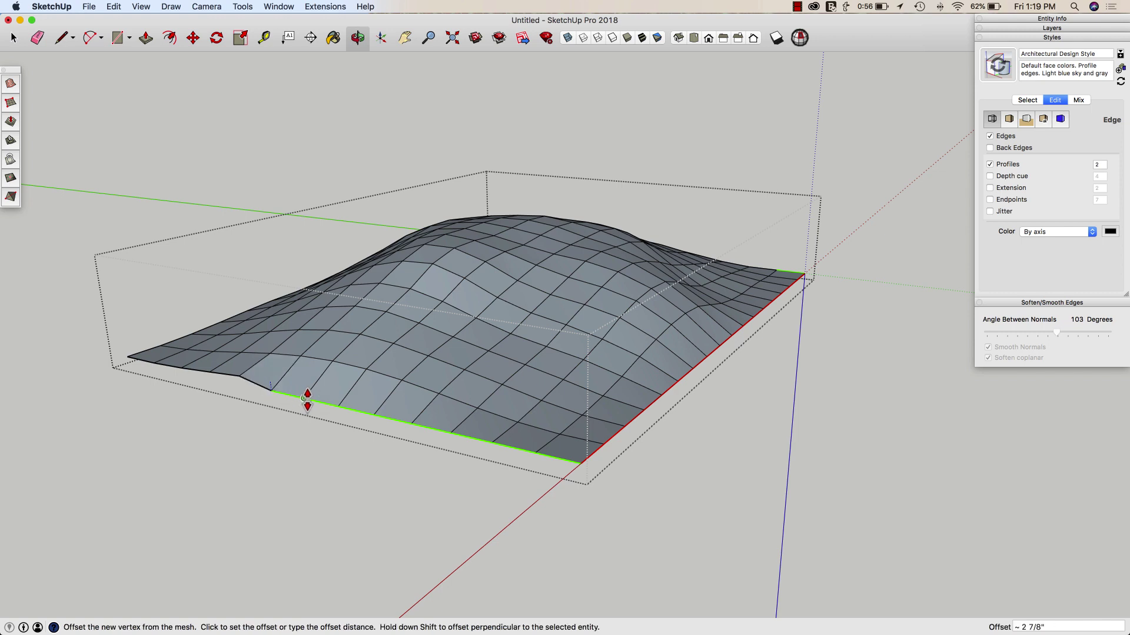
left_click(307, 399)
left_click(239, 376)
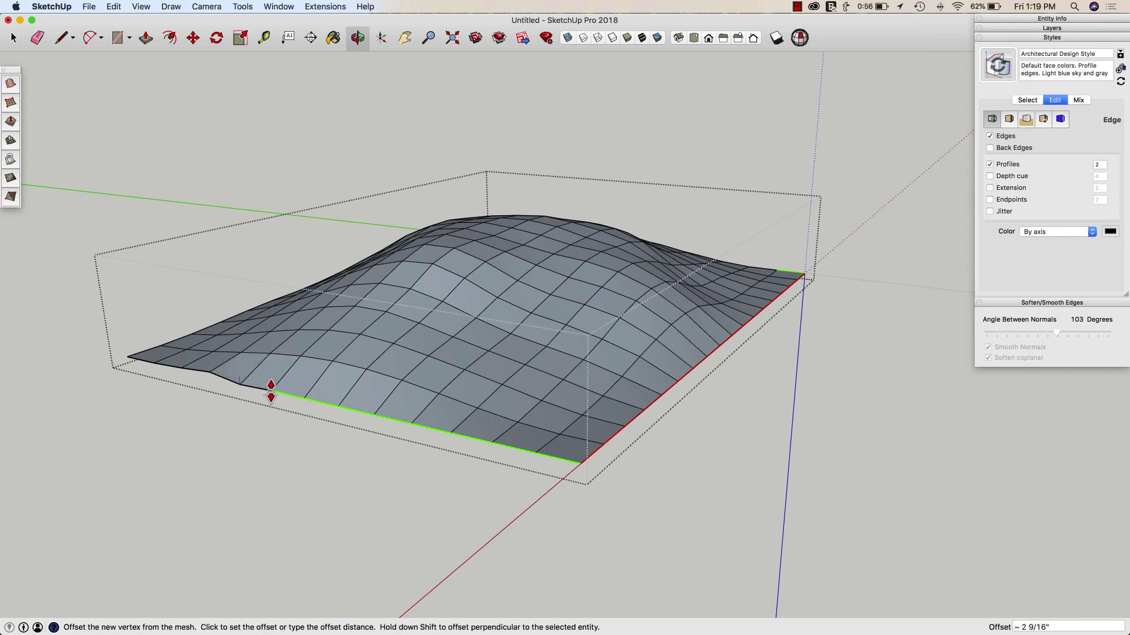
left_click(274, 390)
left_click(223, 376)
left_click(240, 383)
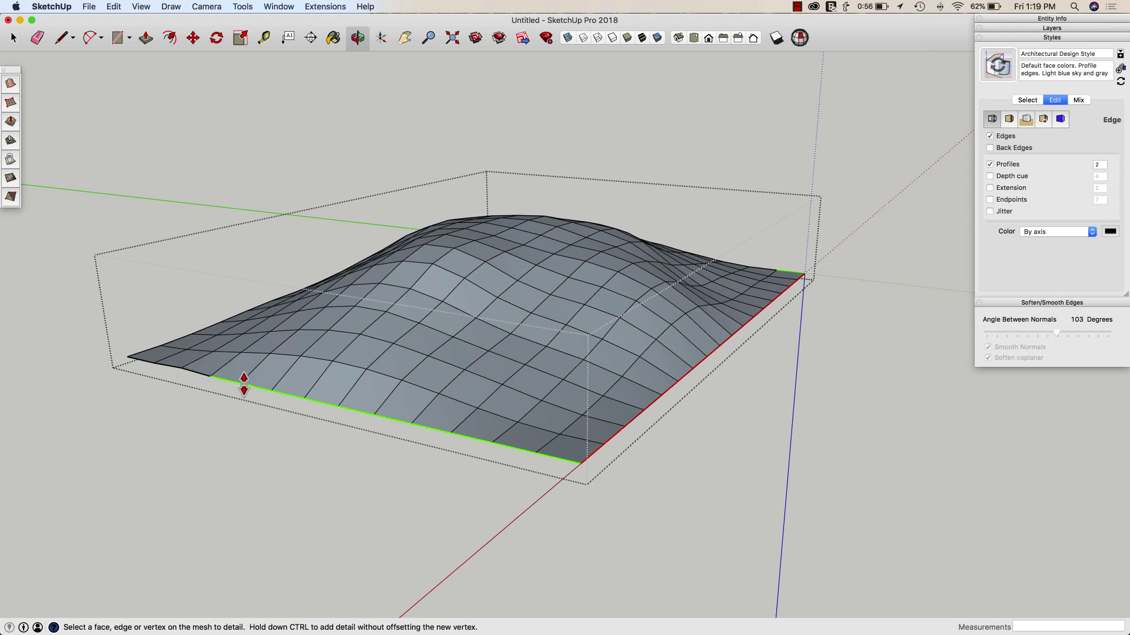
left_click(174, 367)
left_click(214, 377)
left_click(154, 363)
left_click(181, 366)
- With Add Detail, level the vertices along the mesh edge opposite the red axis, working away from the already levelled green edge
middle_click_drag(121, 370, 824, 337)
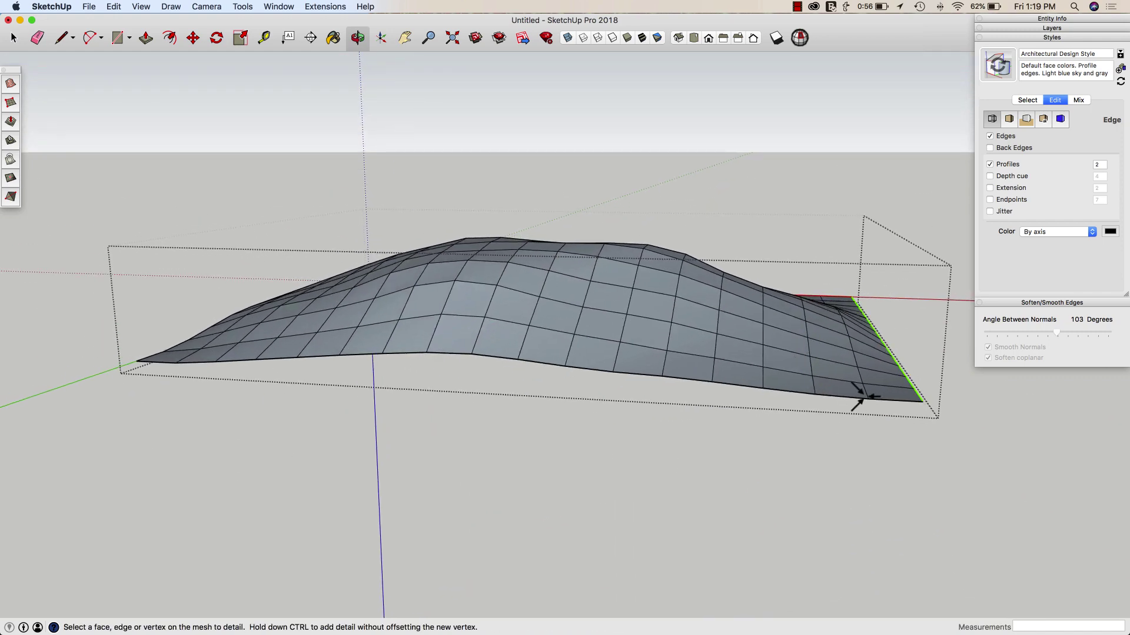
left_click(788, 393)
left_click(815, 396)
left_click(712, 381)
left_click(762, 393)
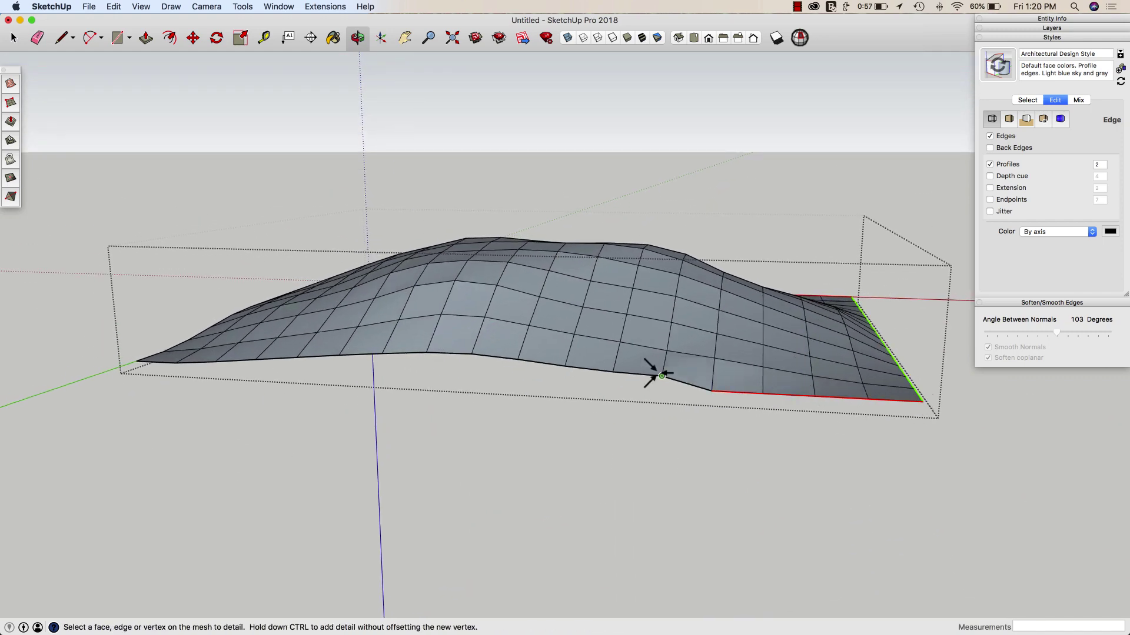
left_click(662, 376)
left_click(712, 391)
left_click(613, 372)
left_click(662, 389)
left_click(565, 365)
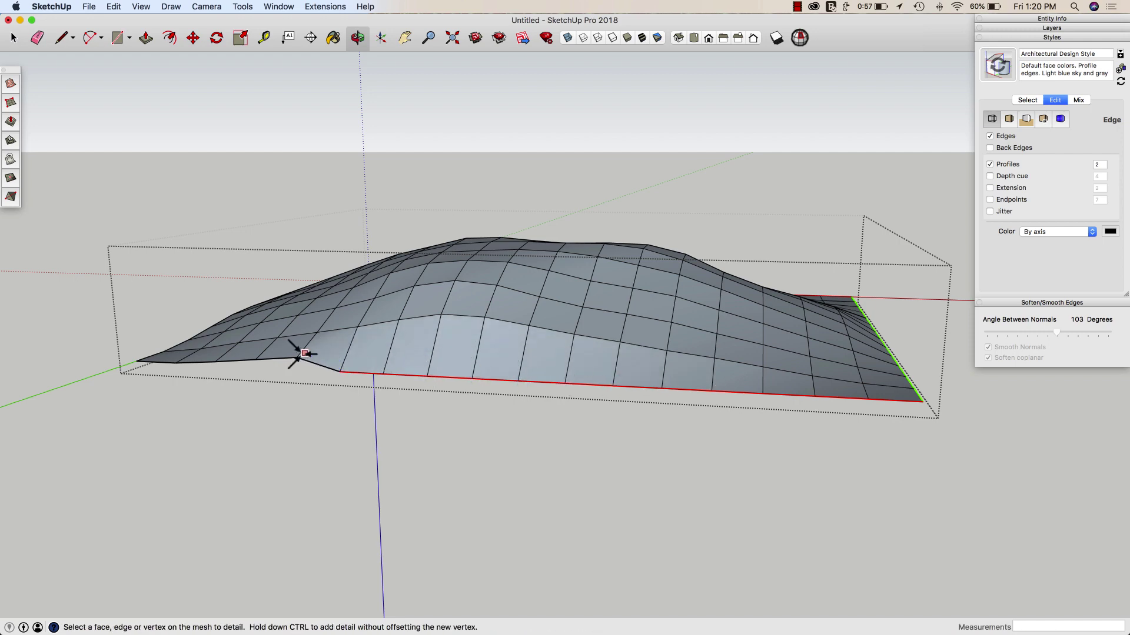
- Level the vertices along the mesh's green-axis edge with Add Detail, working towards the origin corner
middle_click_drag(222, 353, 382, 401)
left_click(528, 453)
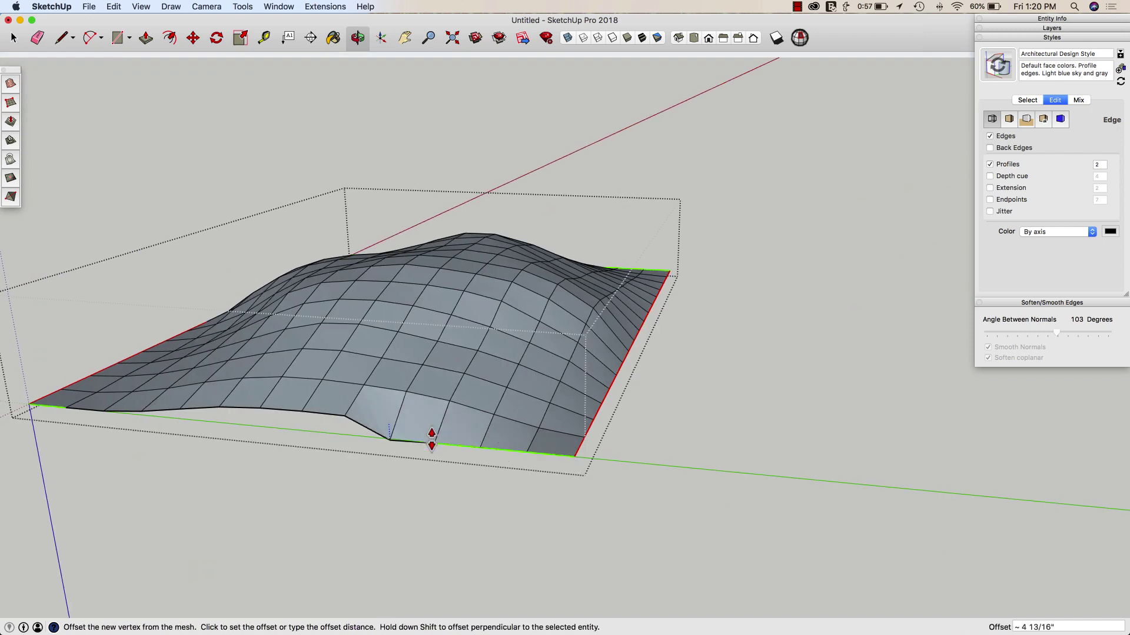
left_click(341, 429)
left_click(143, 416)
left_click(149, 419)
- Select the terrain group and copy it about 17' along the red axis with the Move tool
scroll(314, 429, "down", 1)
middle_click_drag(313, 429, 429, 380)
key("space")
left_click(429, 380)
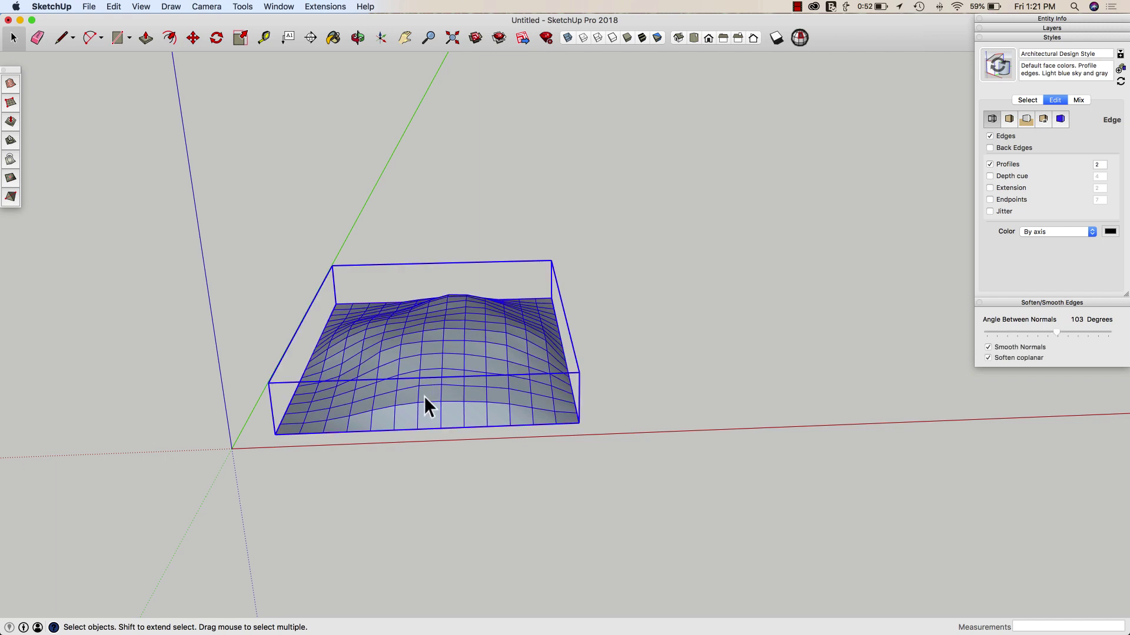
key("m")
left_click(423, 394)
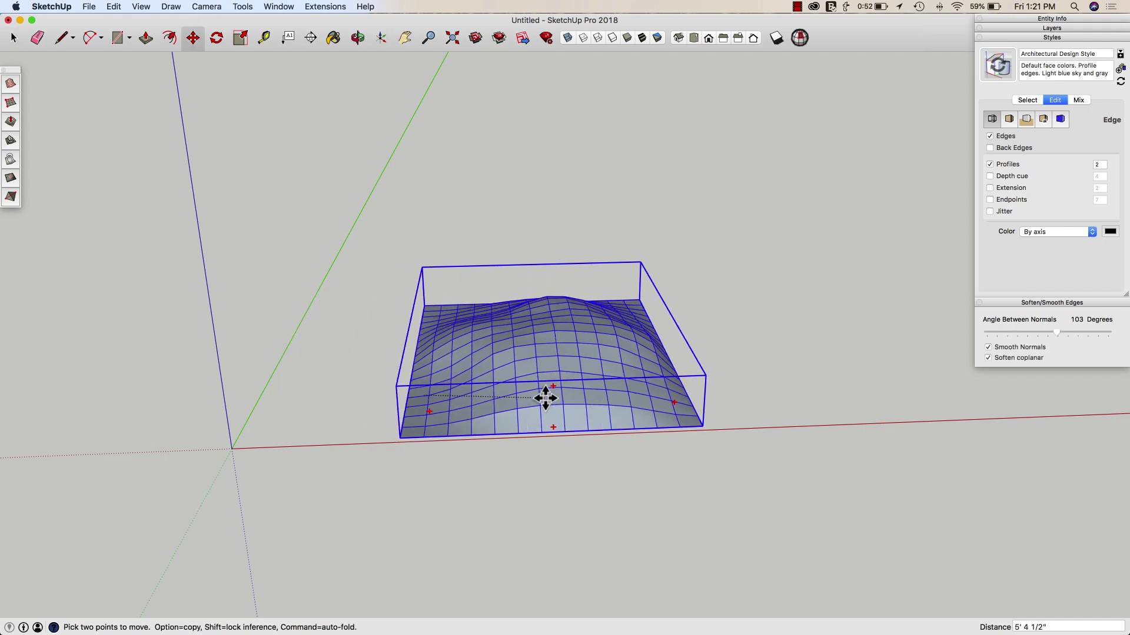
key("alt")
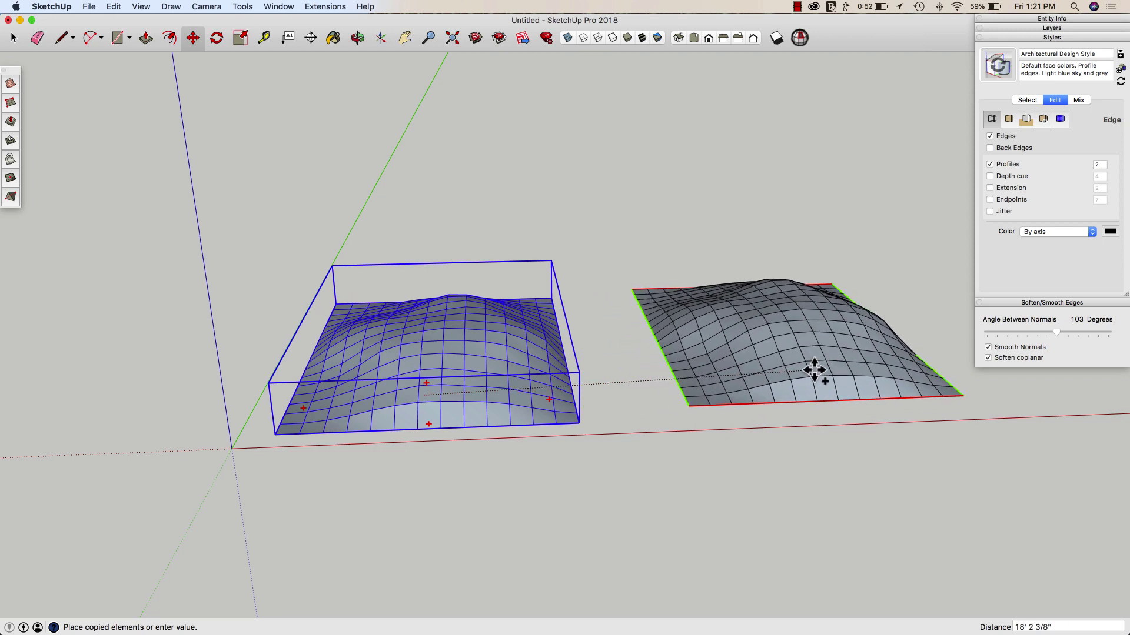
left_click(801, 385)
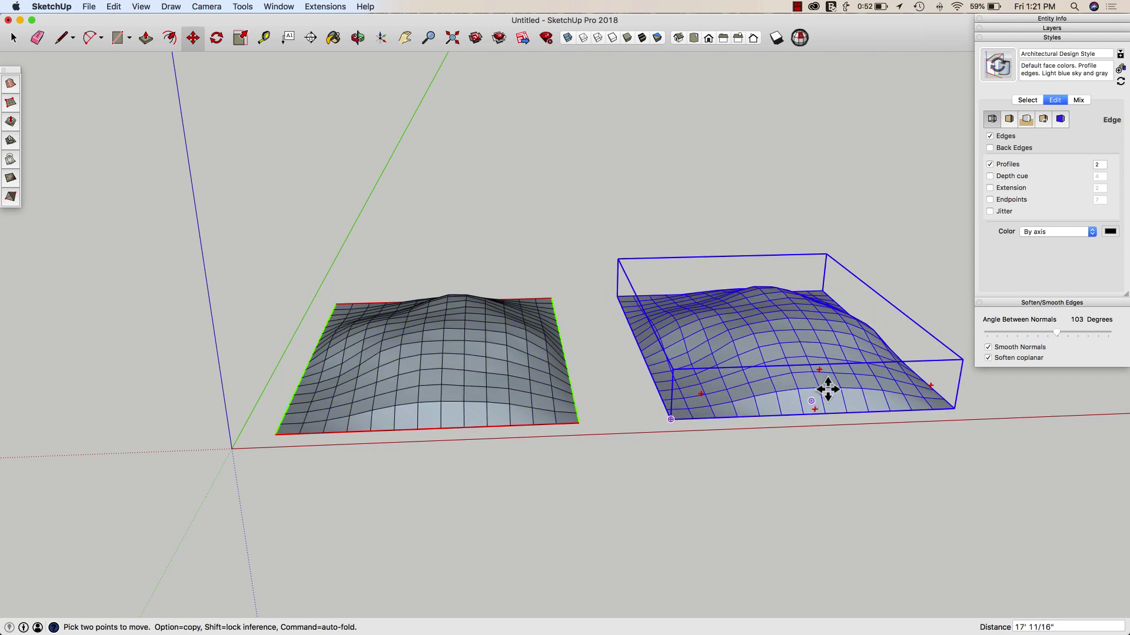
- Turn the copied terrain upside down by rotating it 180° about the green axis, and move its corner onto the original's matching corner
middle_click_drag(900, 401, 812, 342)
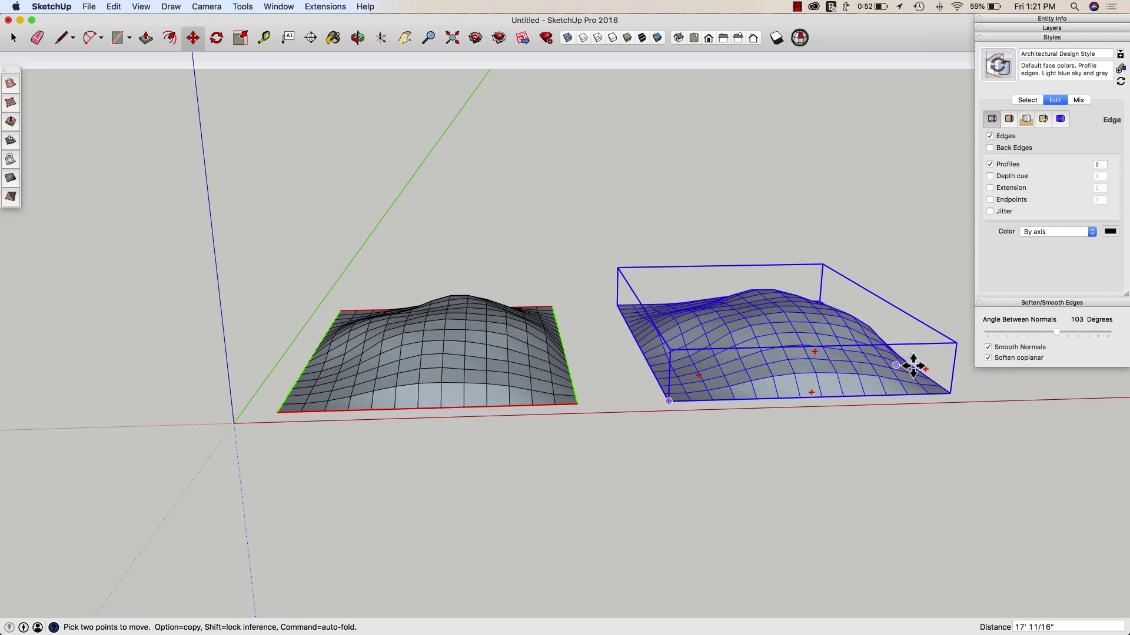
key("q")
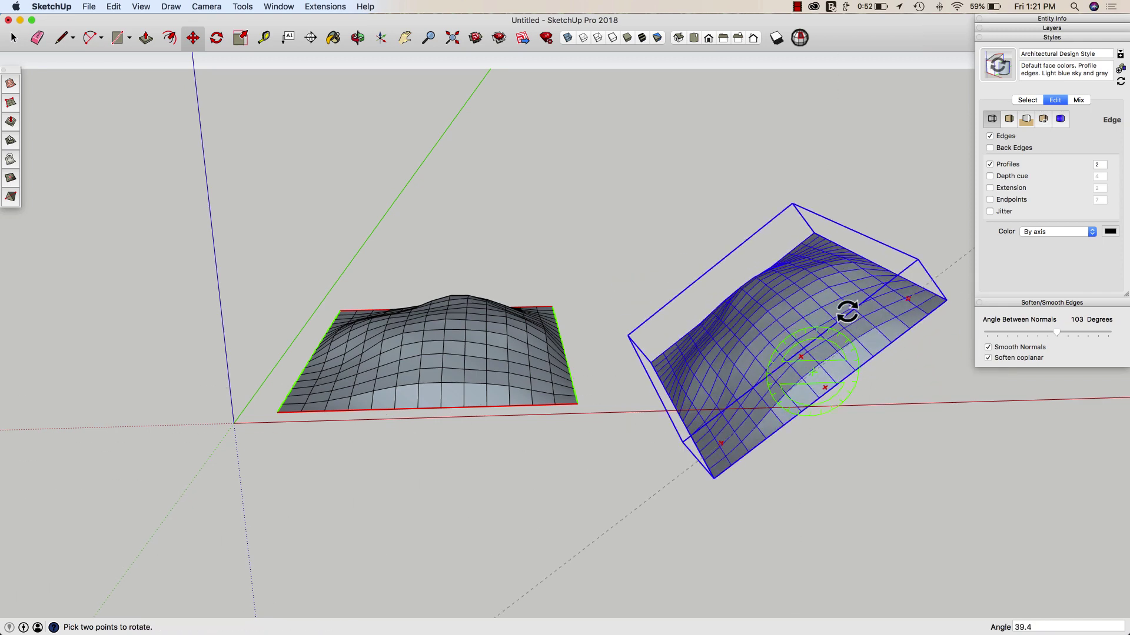
left_click(660, 377)
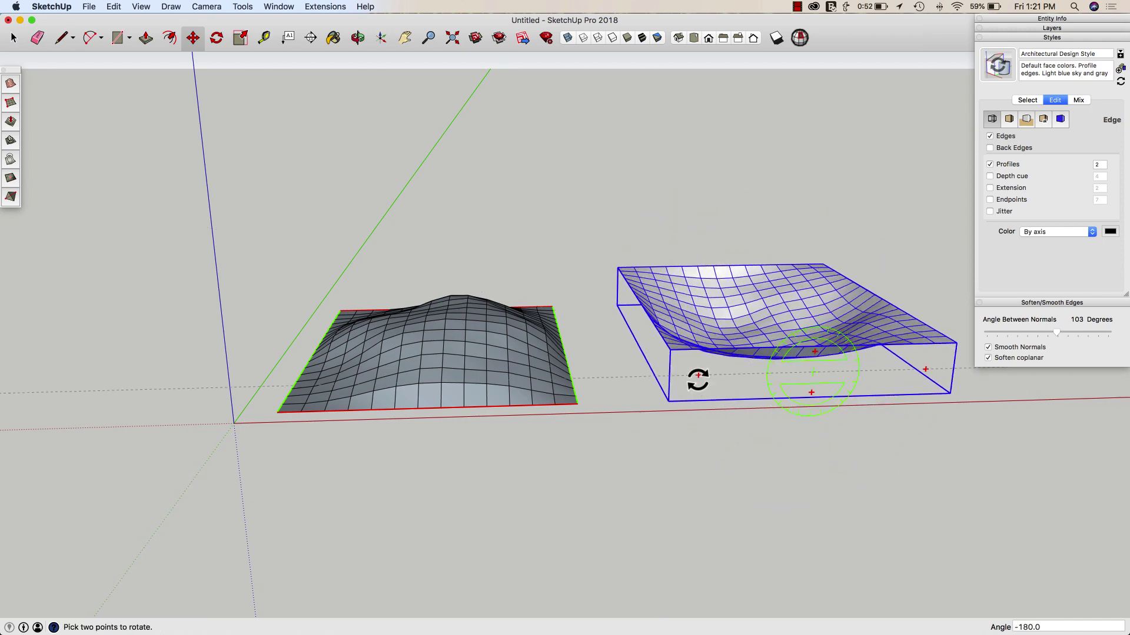
left_click(671, 349)
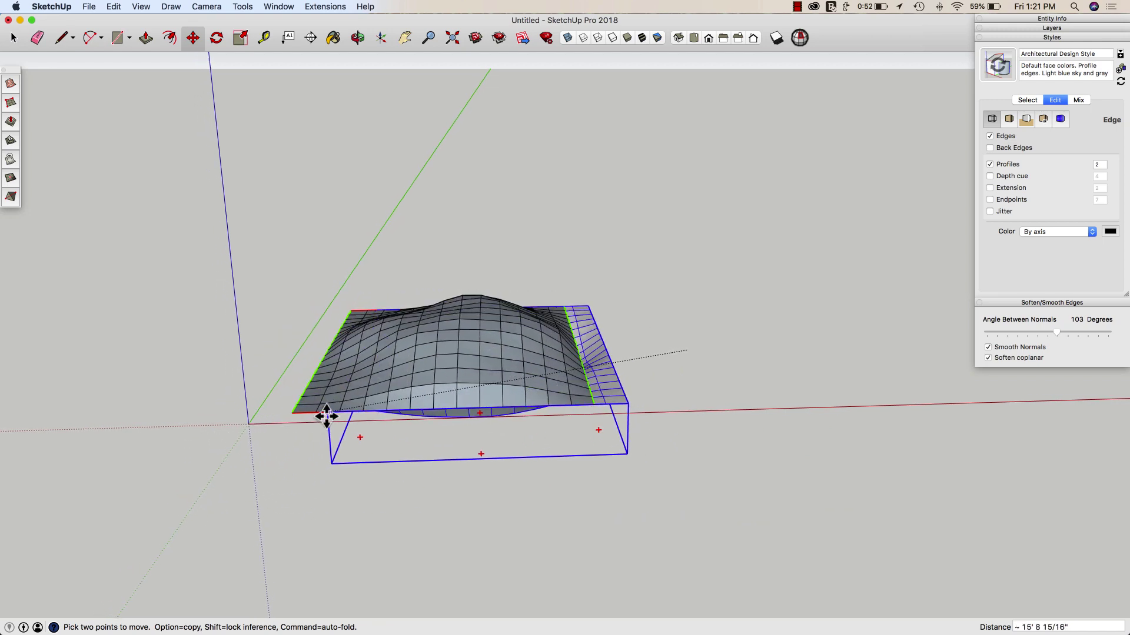
left_click(340, 424)
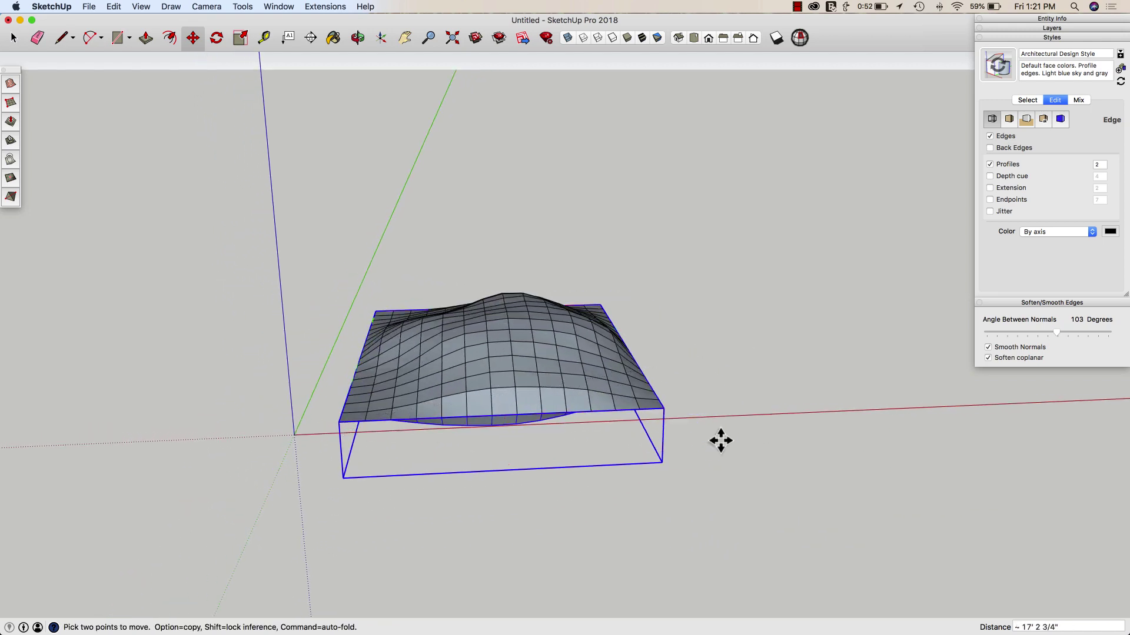
- Select both the original and the flipped terrain groups and explode them
middle_click_drag(718, 441, 742, 333)
key("space")
left_click(660, 470)
left_click_drag(504, 447, 499, 401)
right_click(477, 362)
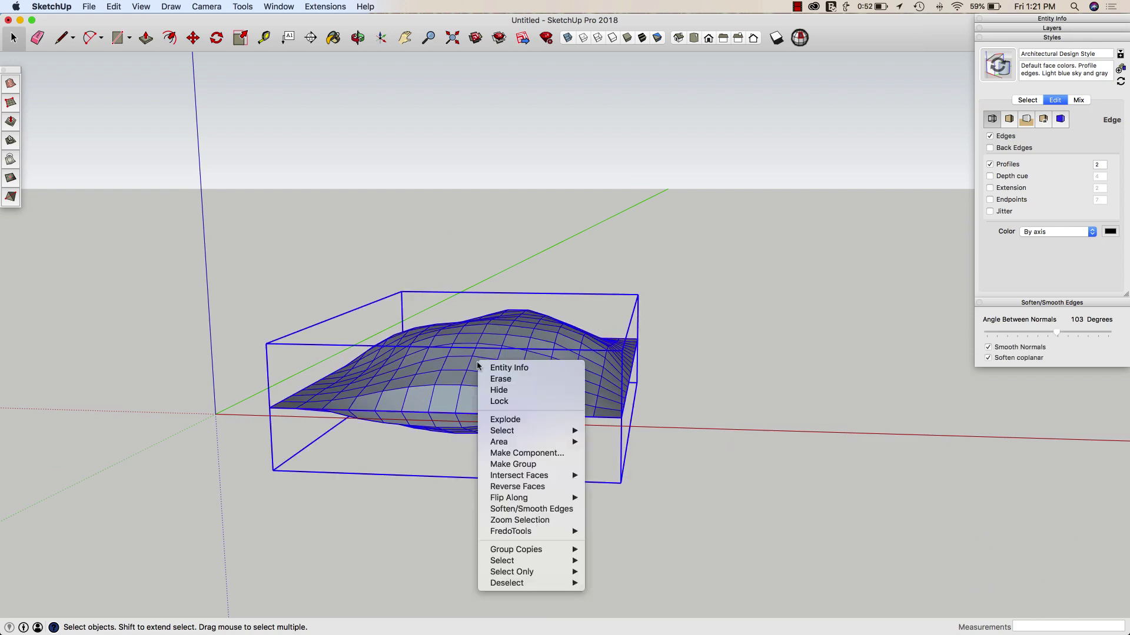
left_click(505, 420)
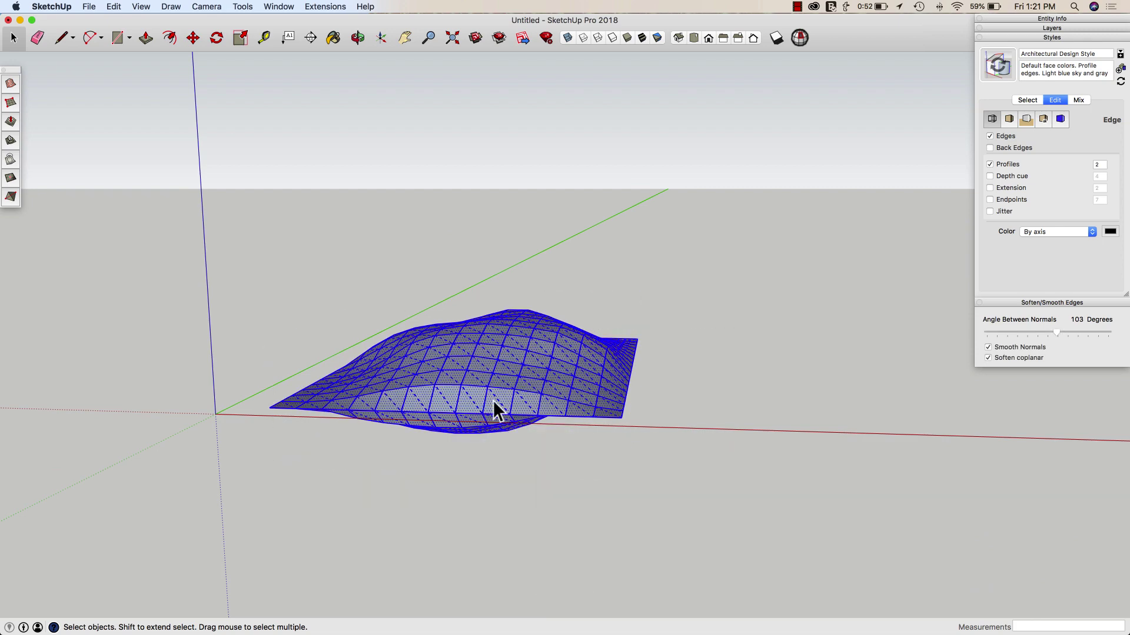
- Select all the connected geometry and examine whether the upper and lower terrain surfaces are joined along their edges
left_click(494, 406)
triple_click(495, 406)
middle_click_drag(492, 402, 526, 386)
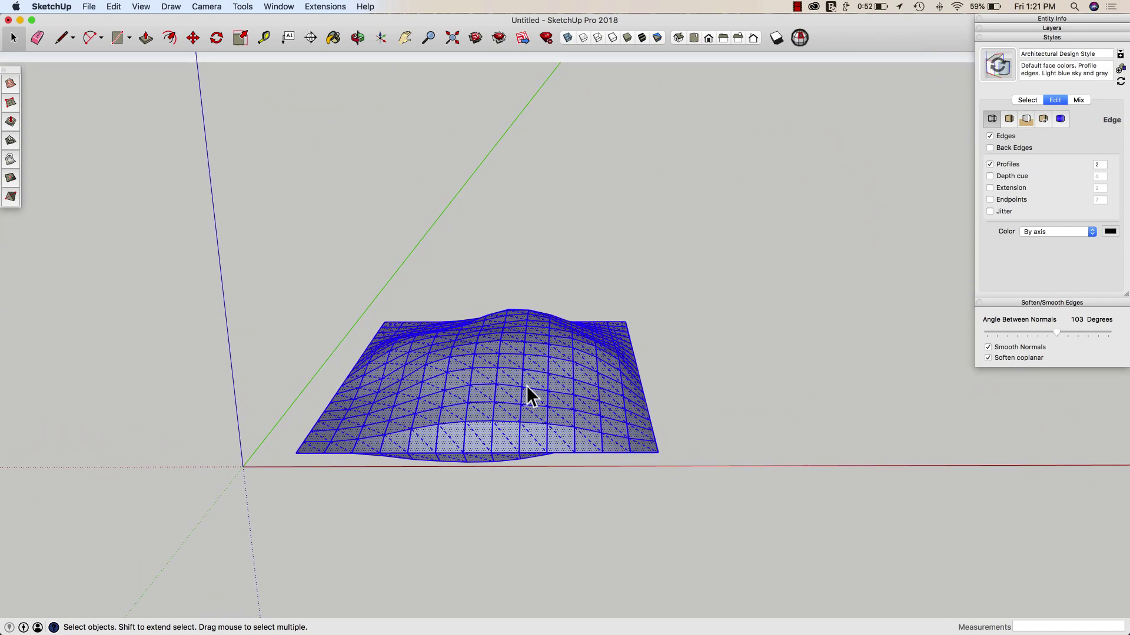
left_click(506, 385)
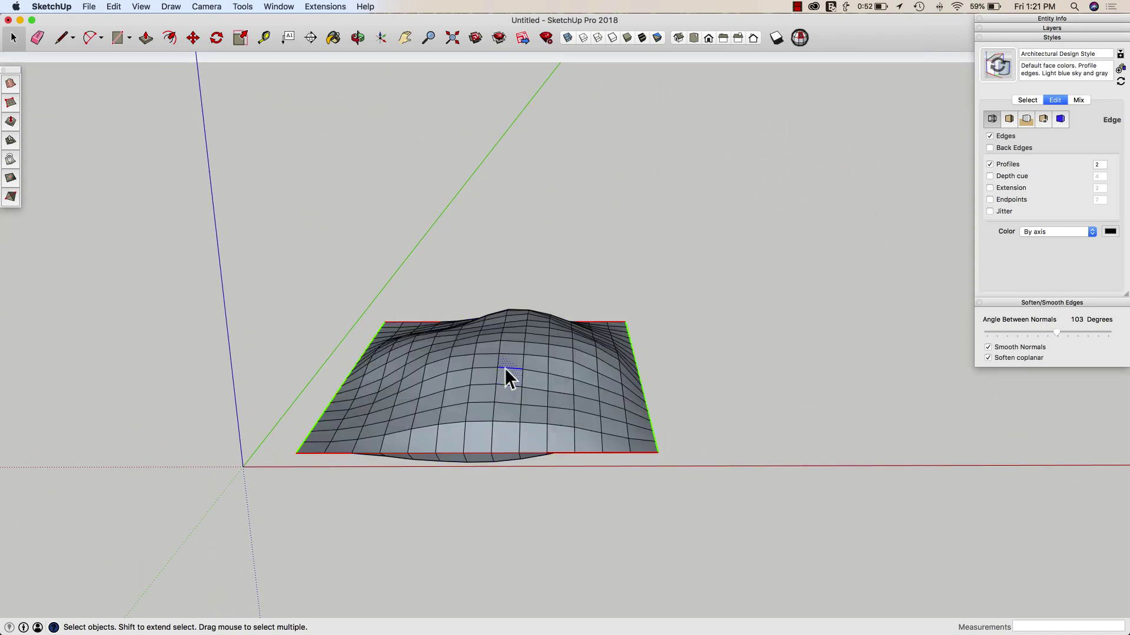
triple_click(504, 369)
mouse_move(504, 369)
middle_mouse_down()
mouse_move(397, 334)
mouse_move(565, 402)
mouse_move(517, 419)
mouse_move(528, 439)
mouse_move(592, 447)
mouse_move(739, 426)
mouse_move(498, 390)
middle_mouse_up()
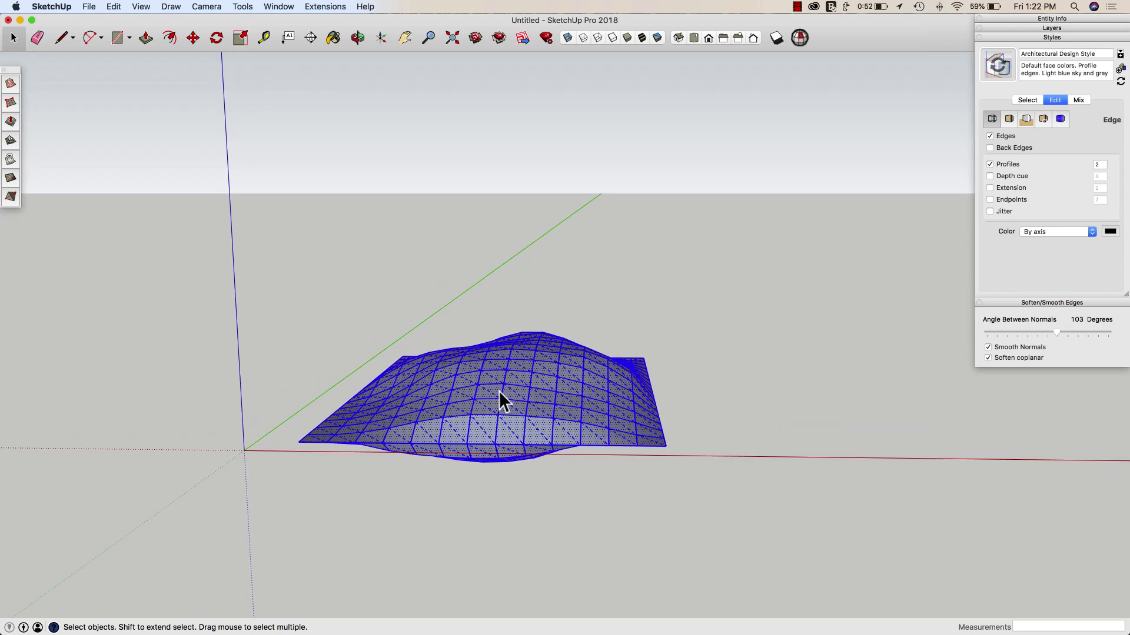
- Reverse all the faces of the joined terrain form and clear the selection
right_click(499, 390)
mouse_move(528, 436)
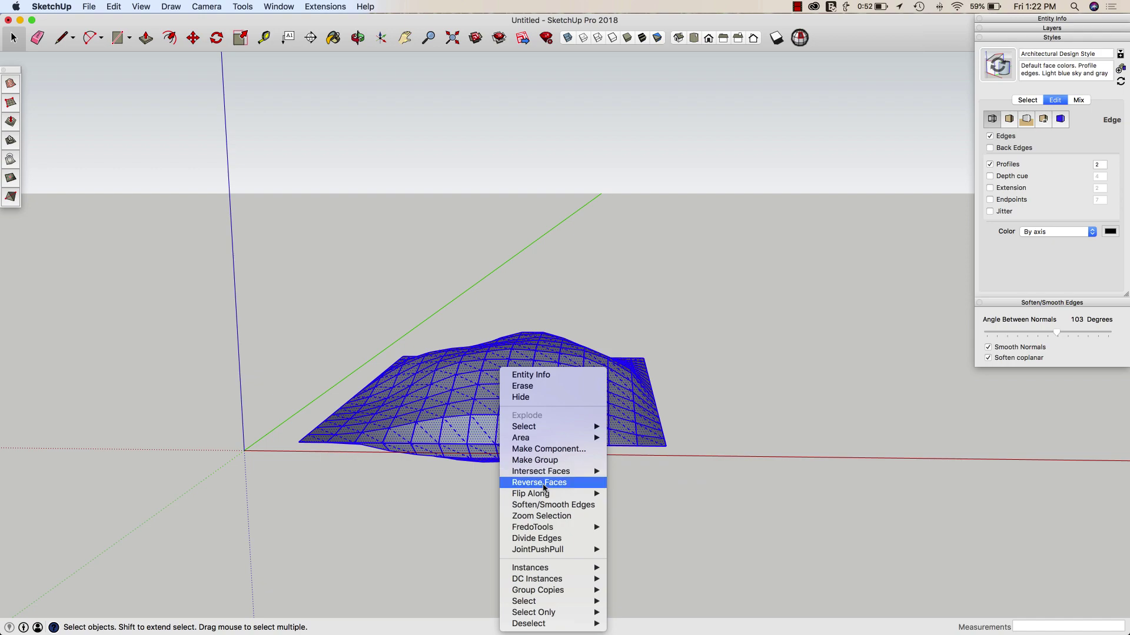
left_click(544, 485)
left_click(723, 369)
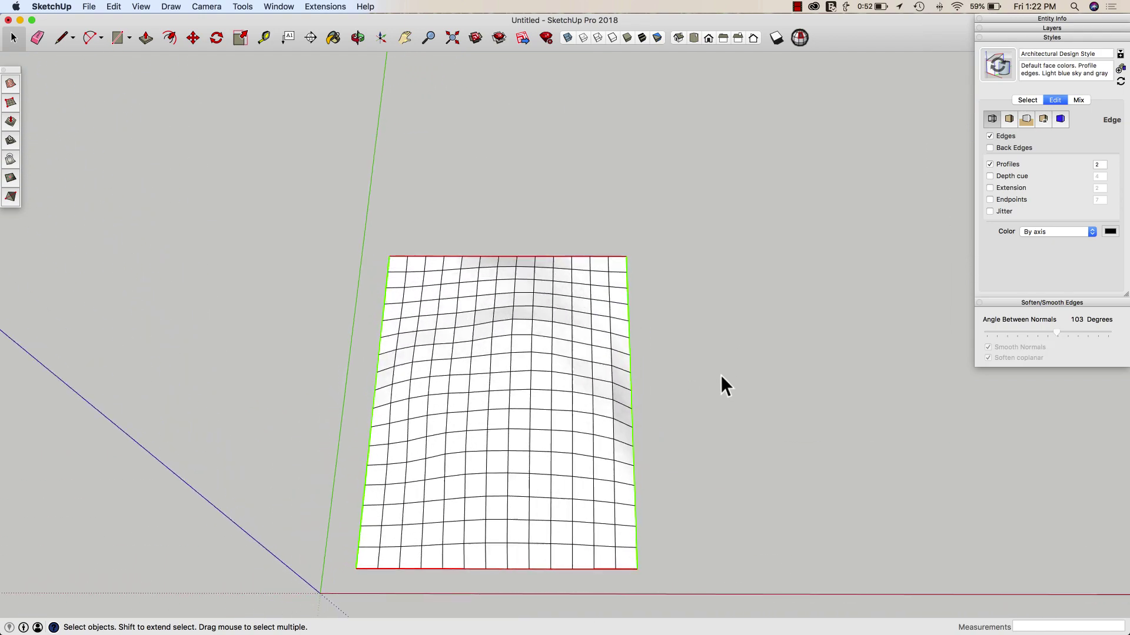
- Select the middle run of boundary edges on the form's side nearest the green axis and move it inward about 7 3/16"
middle_click_drag(718, 374, 627, 365)
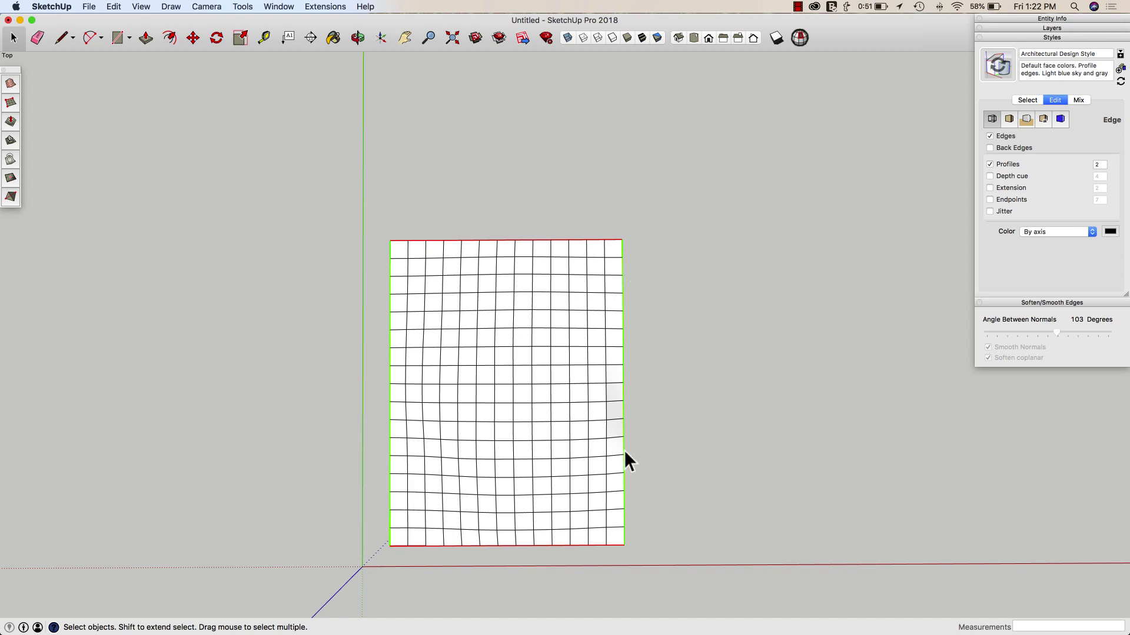
scroll(474, 366, "up", 2)
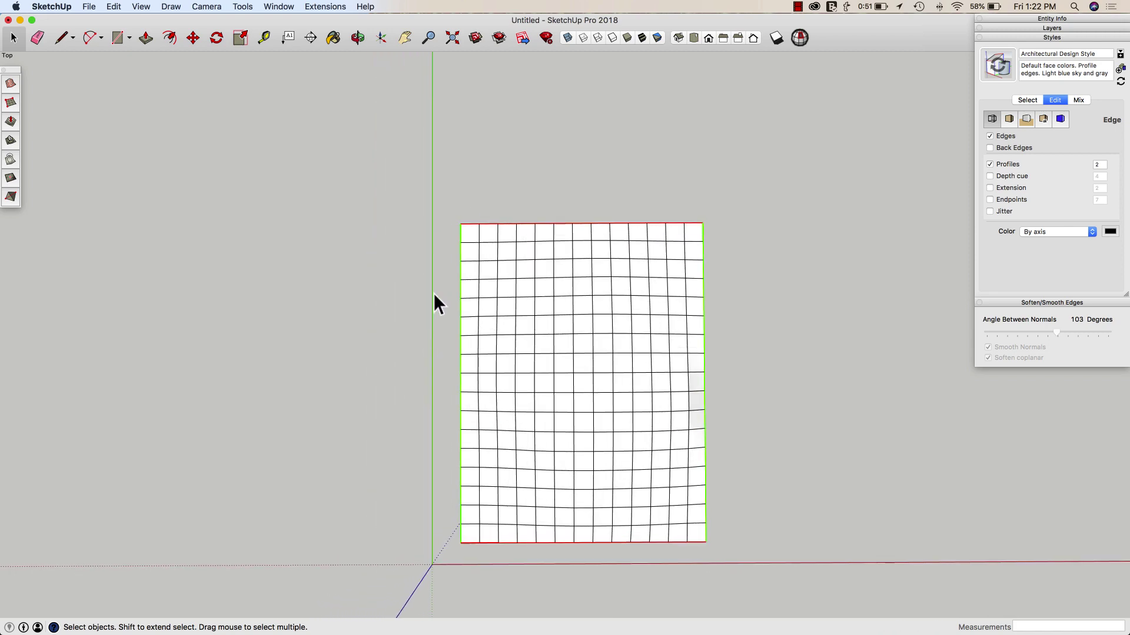
left_click_drag(440, 294, 475, 479)
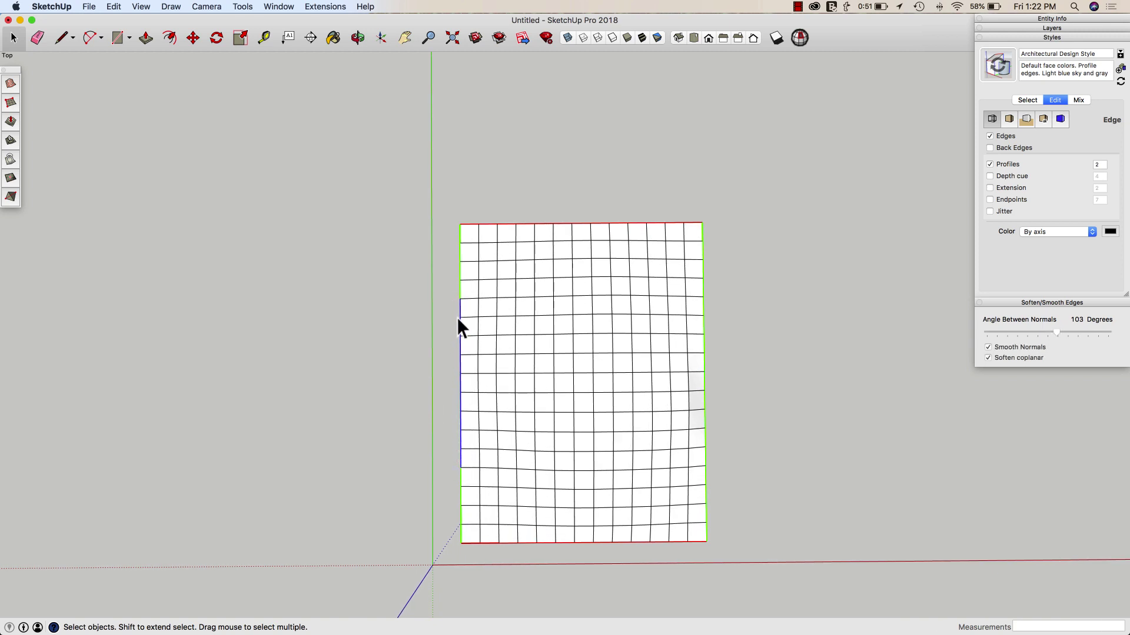
key("m")
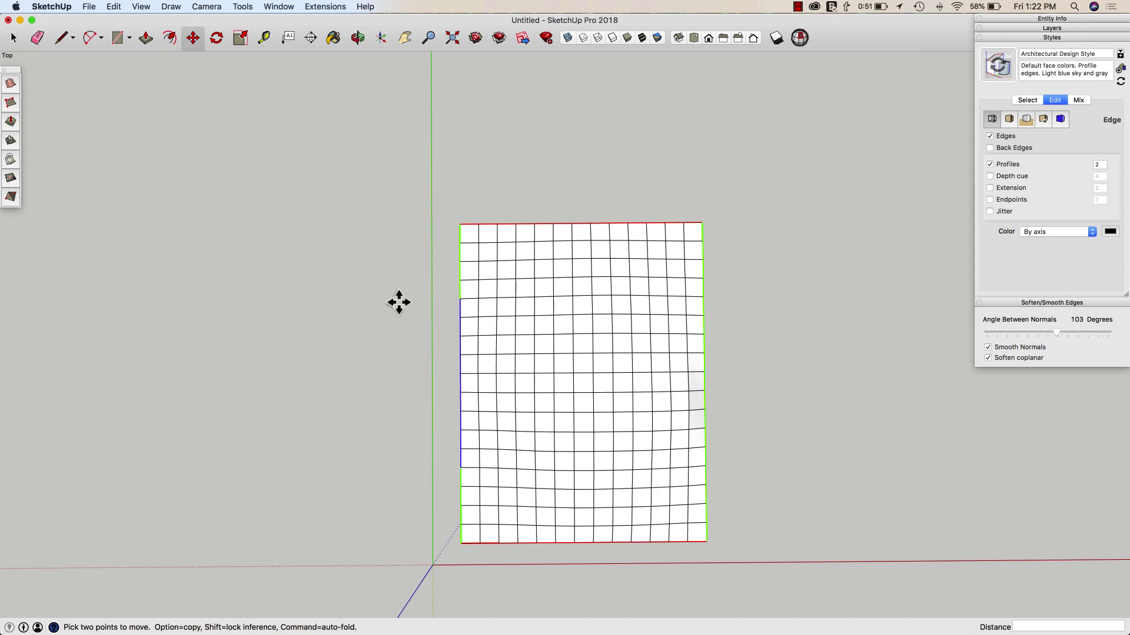
left_click(340, 313)
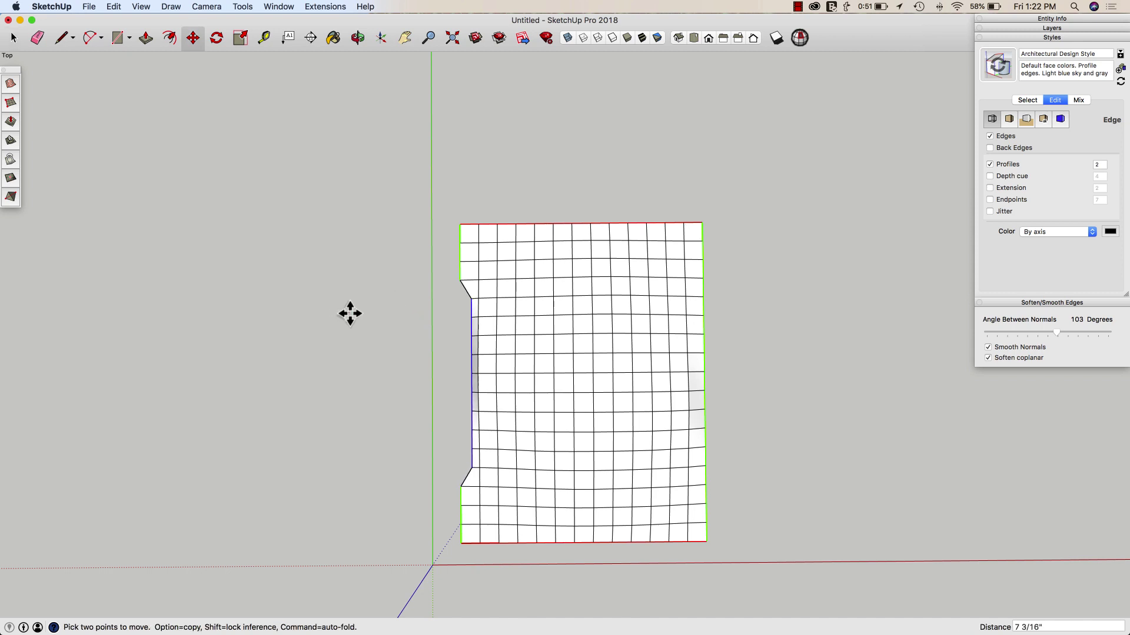
- Select a longer strip of faces along the same pinched side and move it inward about 6 1/4"
middle_click_drag(468, 414, 443, 254)
key("space")
scroll(480, 400, "up", 2)
left_click_drag(442, 250, 493, 535)
key("m")
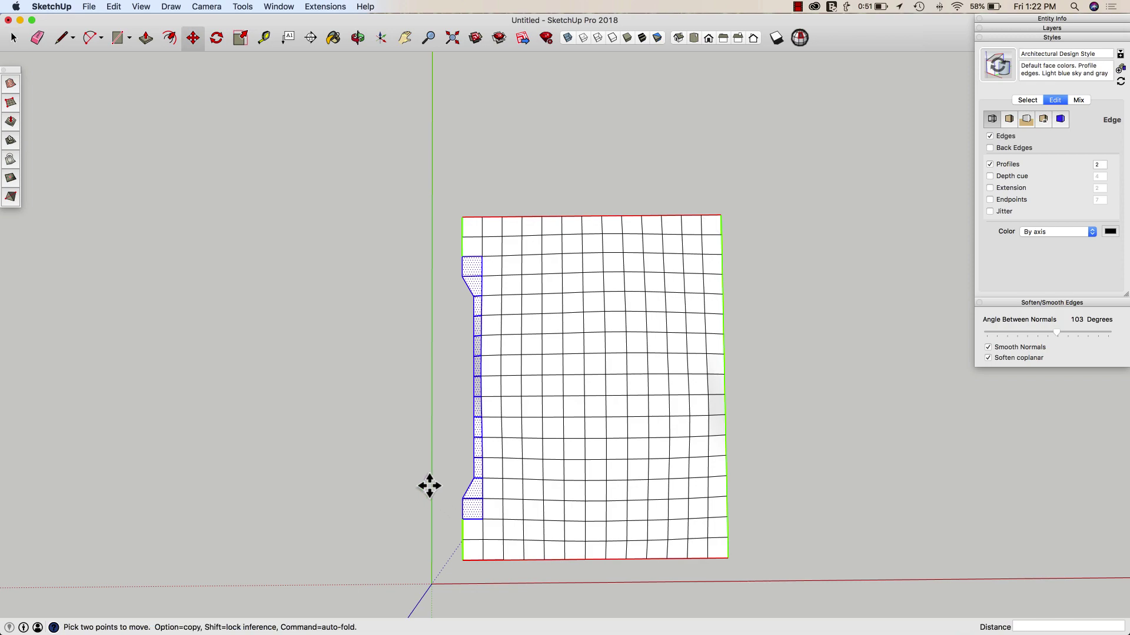
left_click_drag(421, 477, 430, 478)
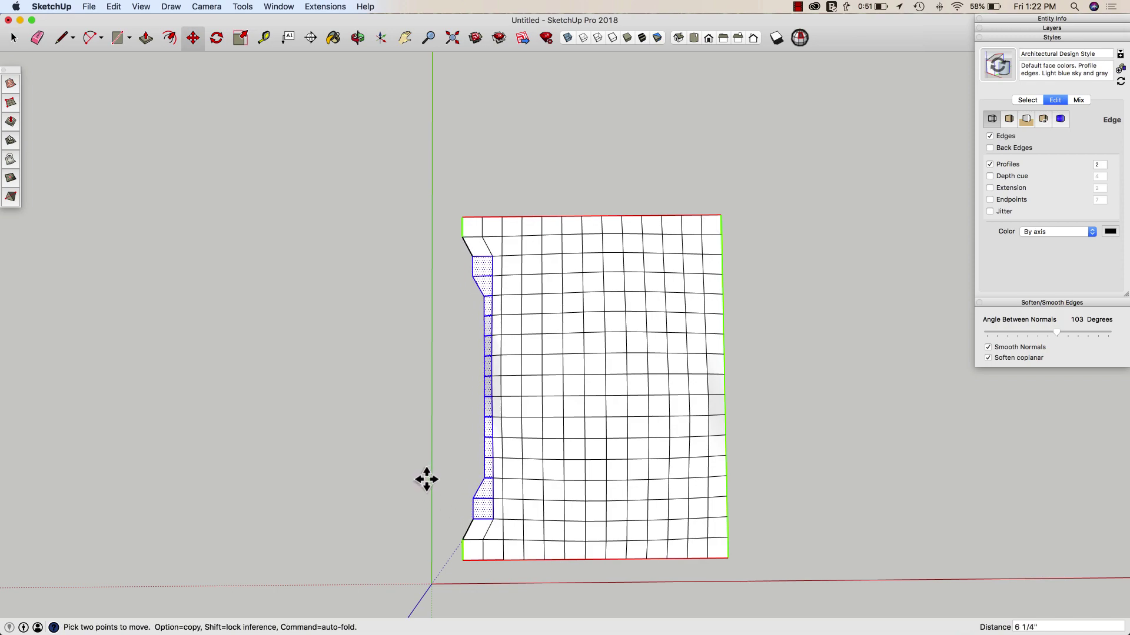
middle_click_drag(426, 481, 562, 459)
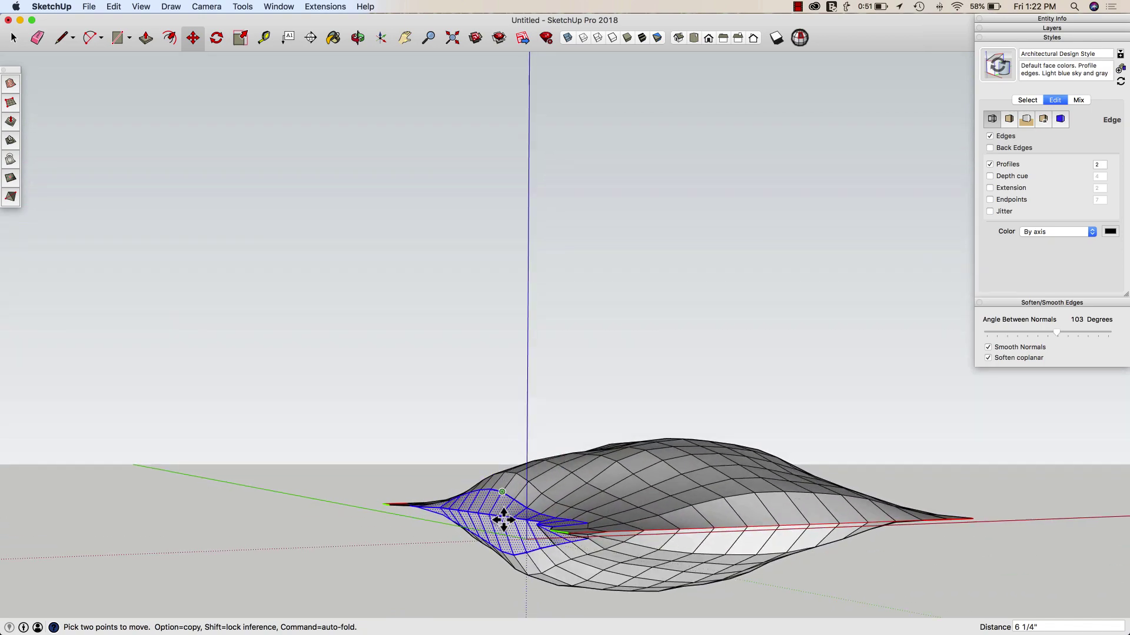
- Move individual boundary points at the front of the pinched side, by about 4 9/16" and 1 1/4", to smooth its stepped notches
key("space")
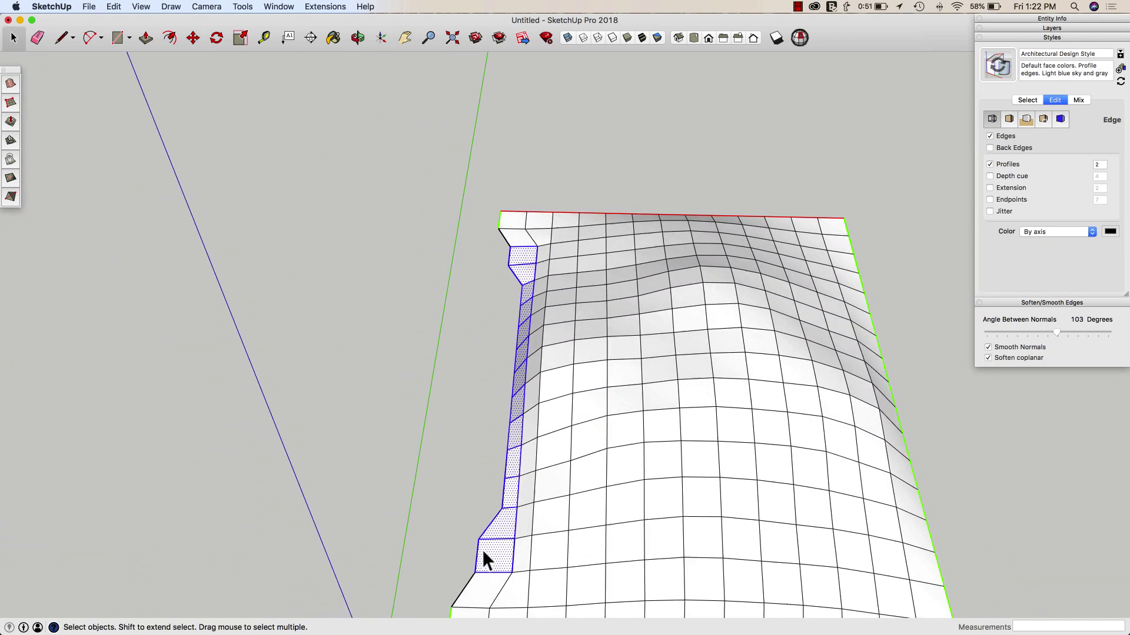
middle_click_drag(451, 516, 511, 472)
left_click(478, 482)
key("m")
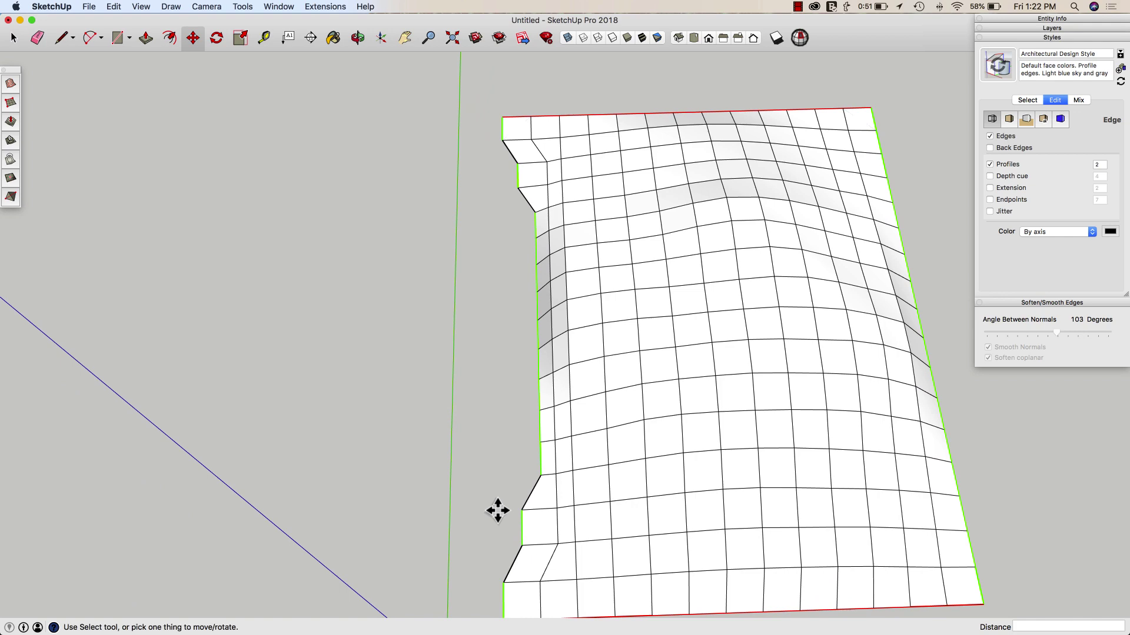
middle_click_drag(428, 493, 474, 486)
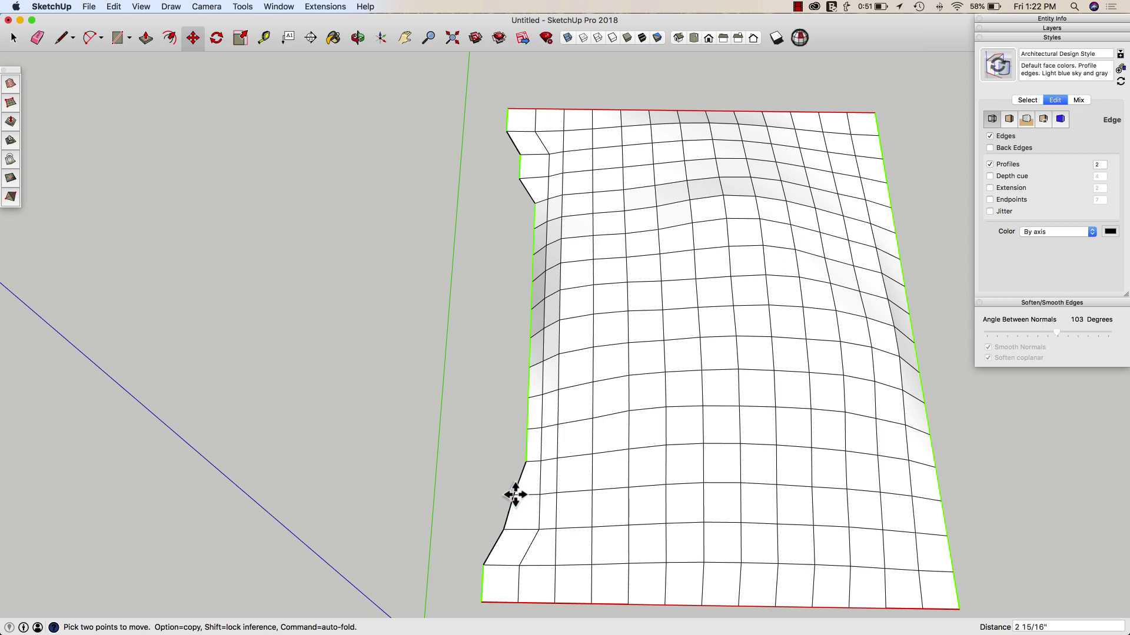
left_click(503, 528)
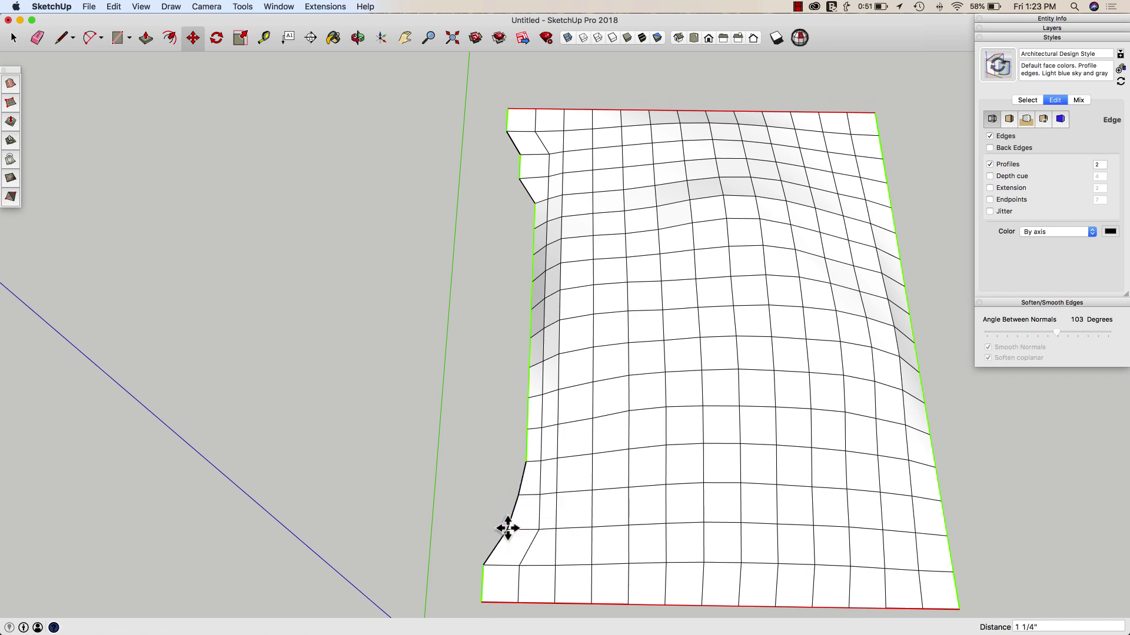
left_click(479, 565)
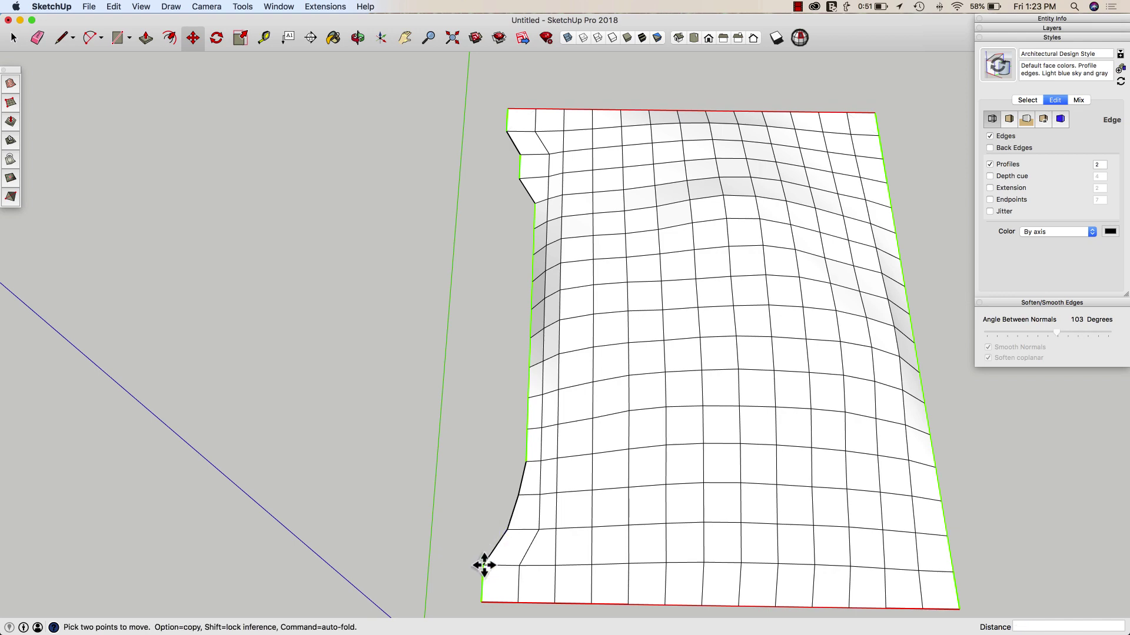
- Move the boundary points at the rear of the pinched side, by about 5 5/16" and 2 9/16", into a smooth curve
middle_click_drag(496, 566, 499, 417)
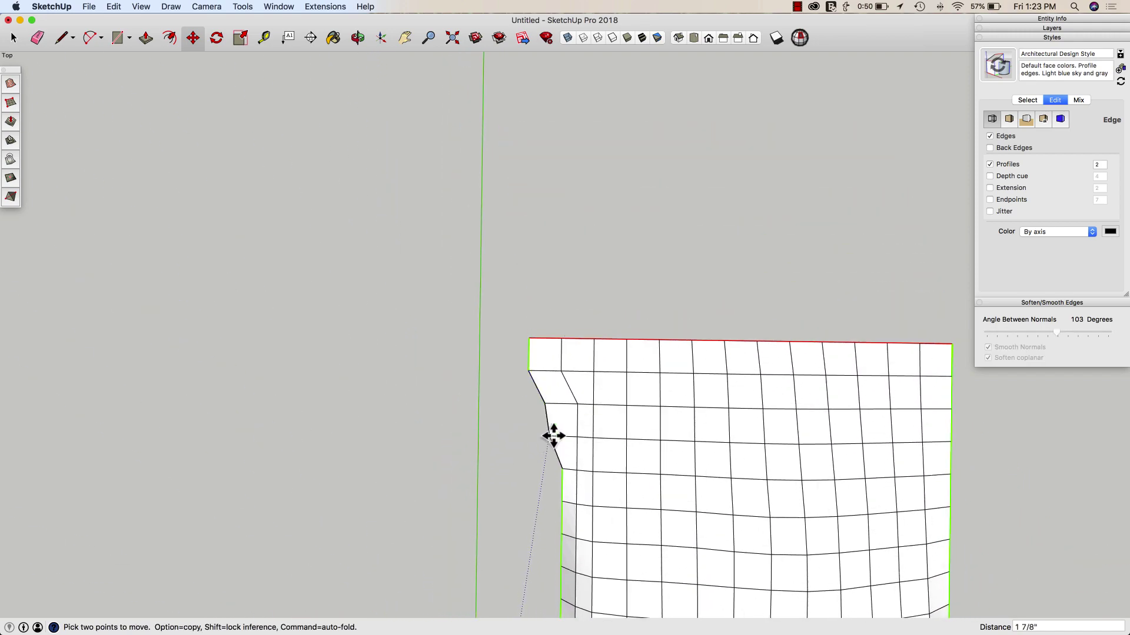
left_click(536, 371)
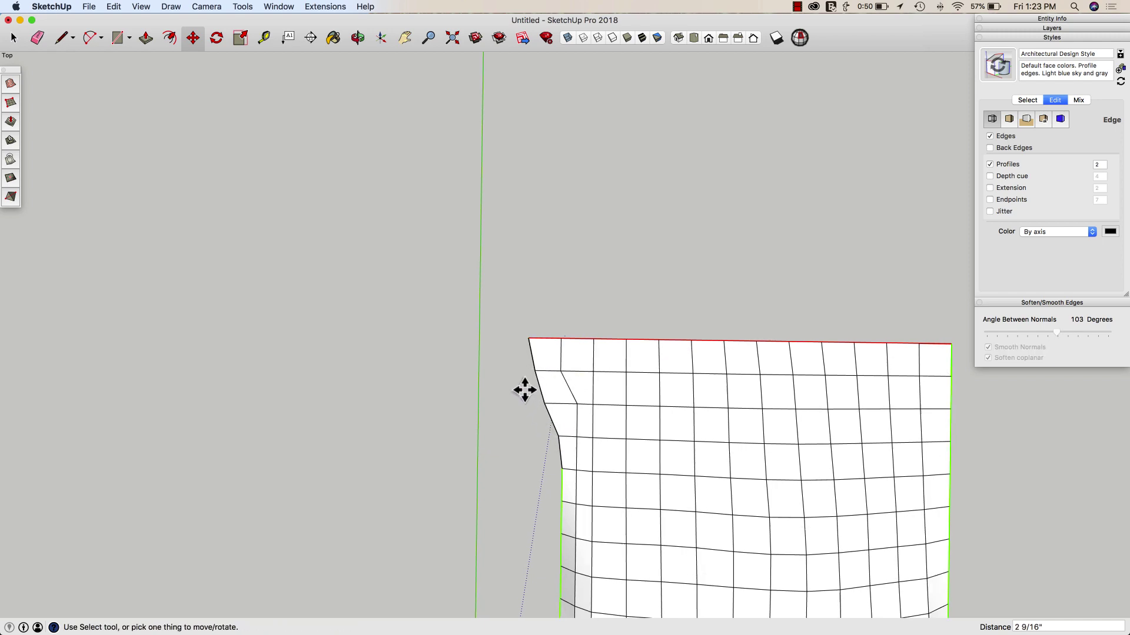
middle_click_drag(522, 391, 491, 429, "shift")
scroll(491, 429, "up", 3)
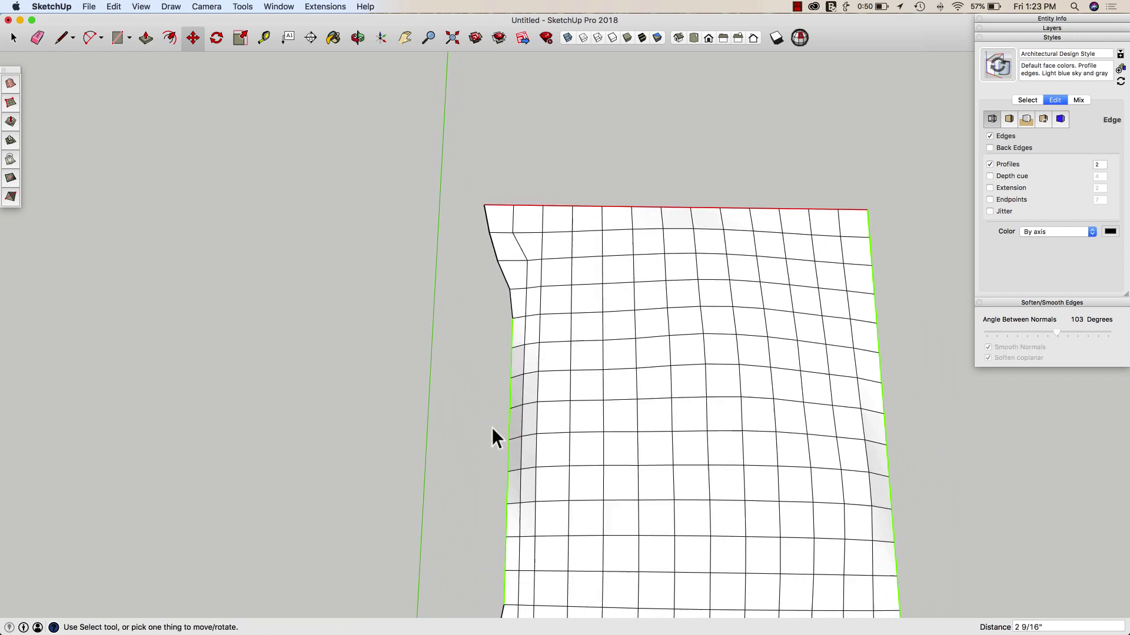
- Select a small patch of faces midway along the pinched side and move it slightly outward
key("space")
scroll(500, 412, "down", 3)
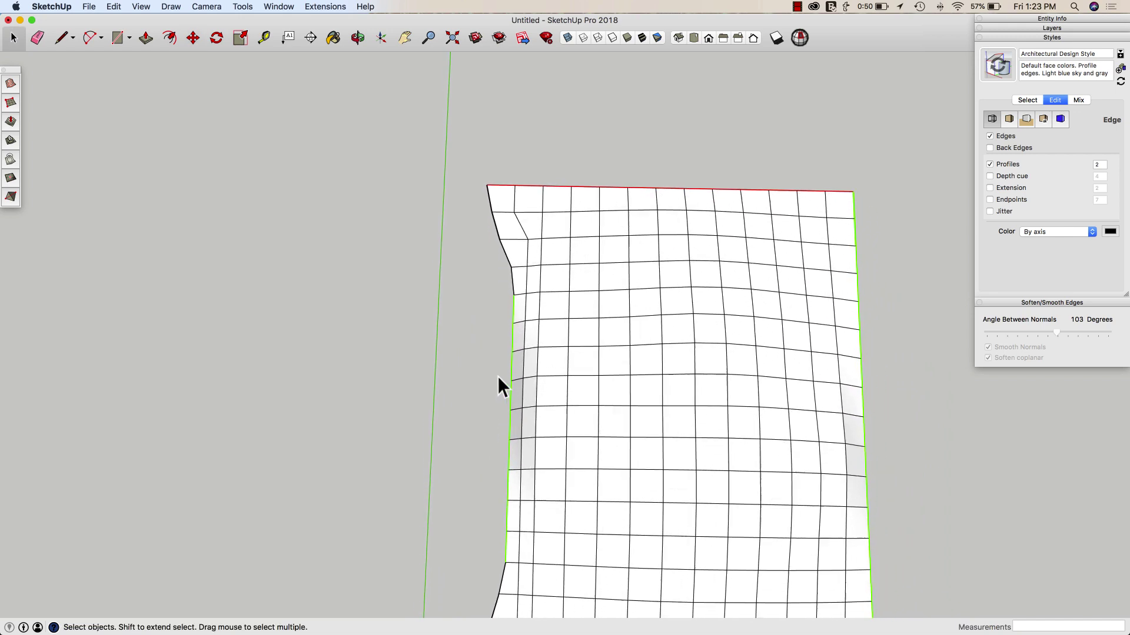
left_click_drag(498, 368, 538, 422)
key("m")
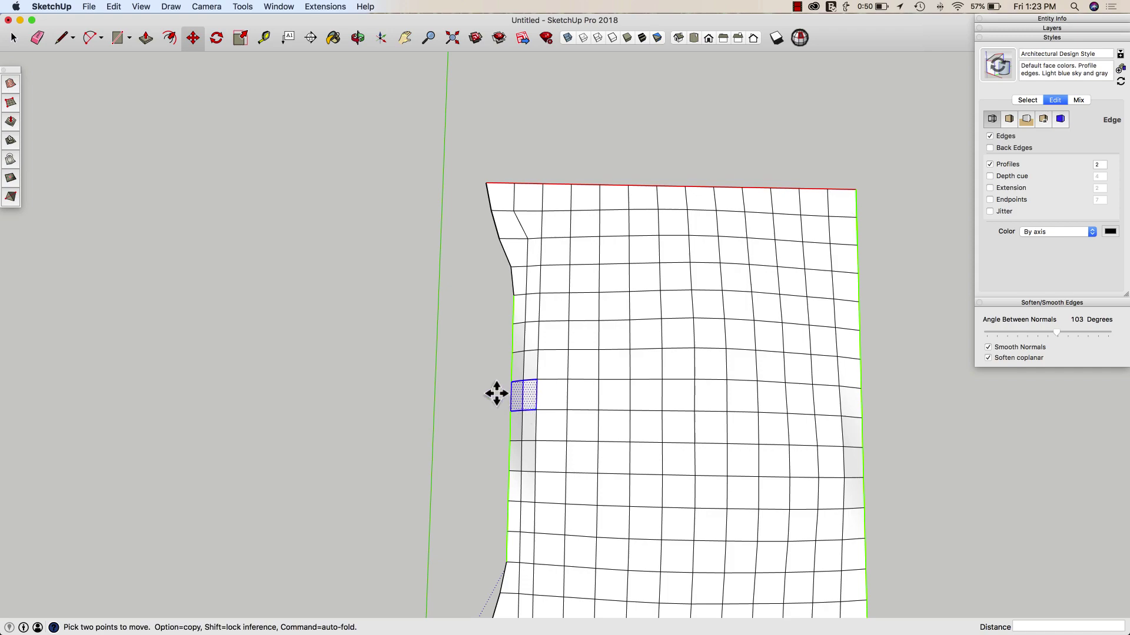
key("space")
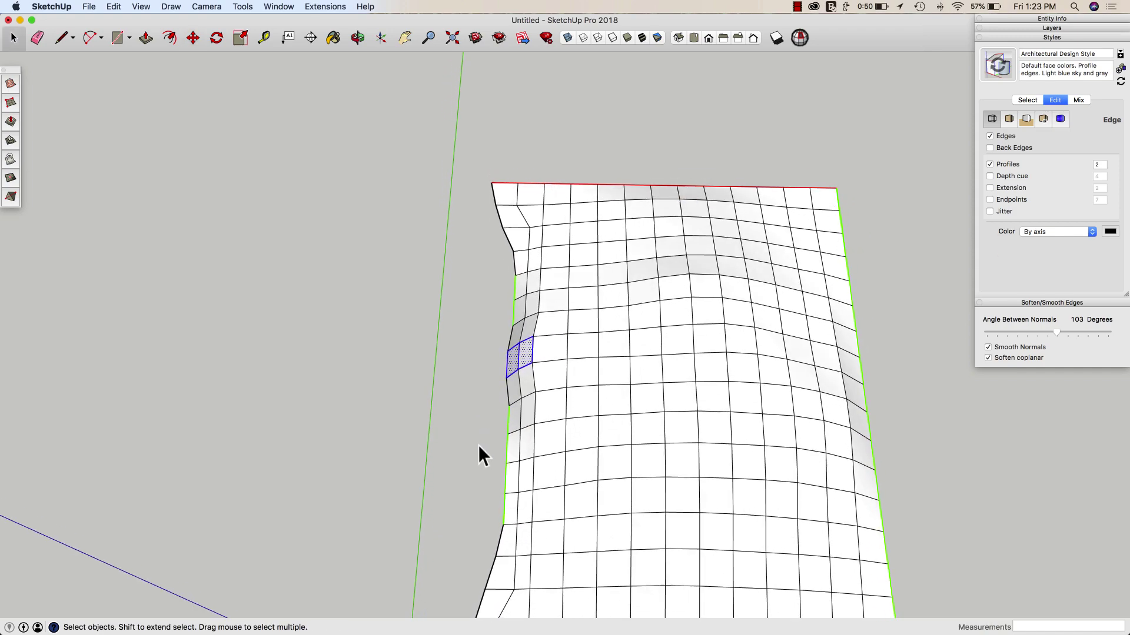
left_click(479, 446)
- Select the middle run of boundary edges on the side farthest from the green axis and move it slightly inward
middle_click_drag(478, 445, 558, 343)
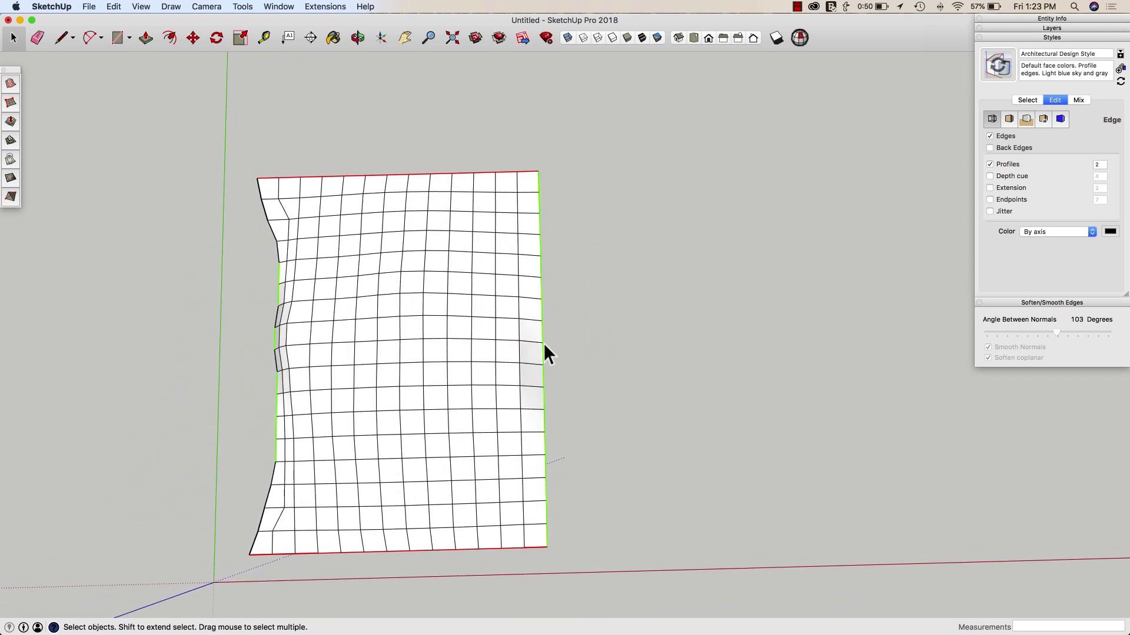
left_click_drag(527, 245, 580, 476)
key("m")
left_click(591, 443)
left_click(581, 443)
key("space")
- Select the front part of the face strip along that far side and move it inward about 3 3/4"
middle_click_drag(581, 444, 582, 496)
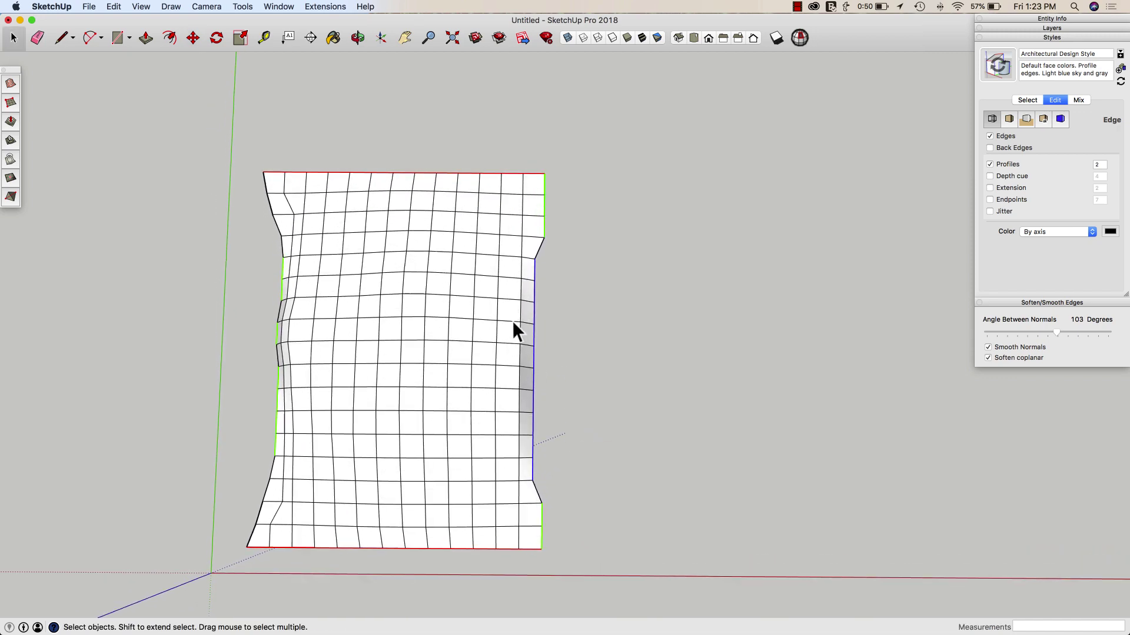
left_click_drag(511, 321, 553, 518)
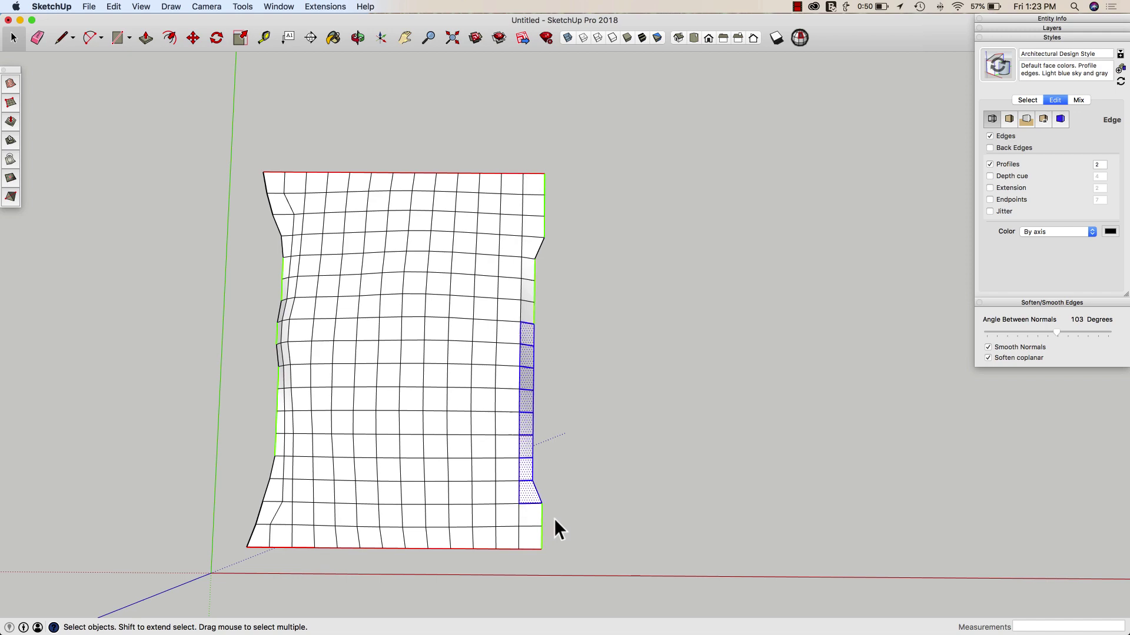
key("m")
left_click(565, 485)
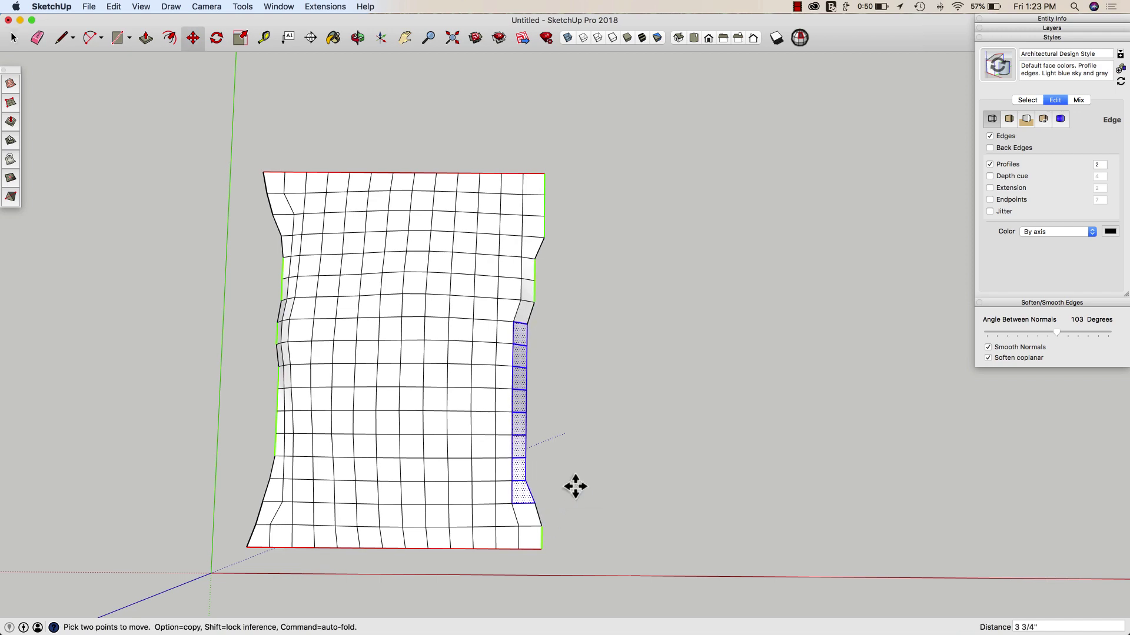
left_click(581, 486)
- Move the far side's boundary points near its front and rear corners, by about 1 3/8" and 3 1/8", to smooth the notches
middle_click_drag(581, 486, 537, 553)
key("space")
left_click(553, 463)
key("m")
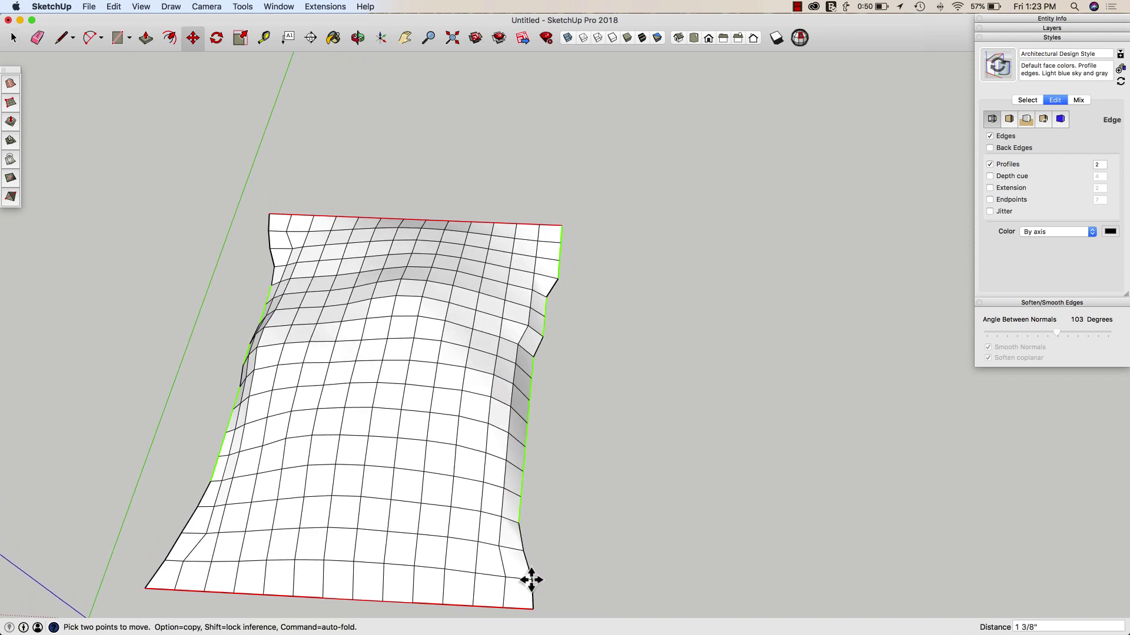
middle_click_drag(530, 580, 572, 469)
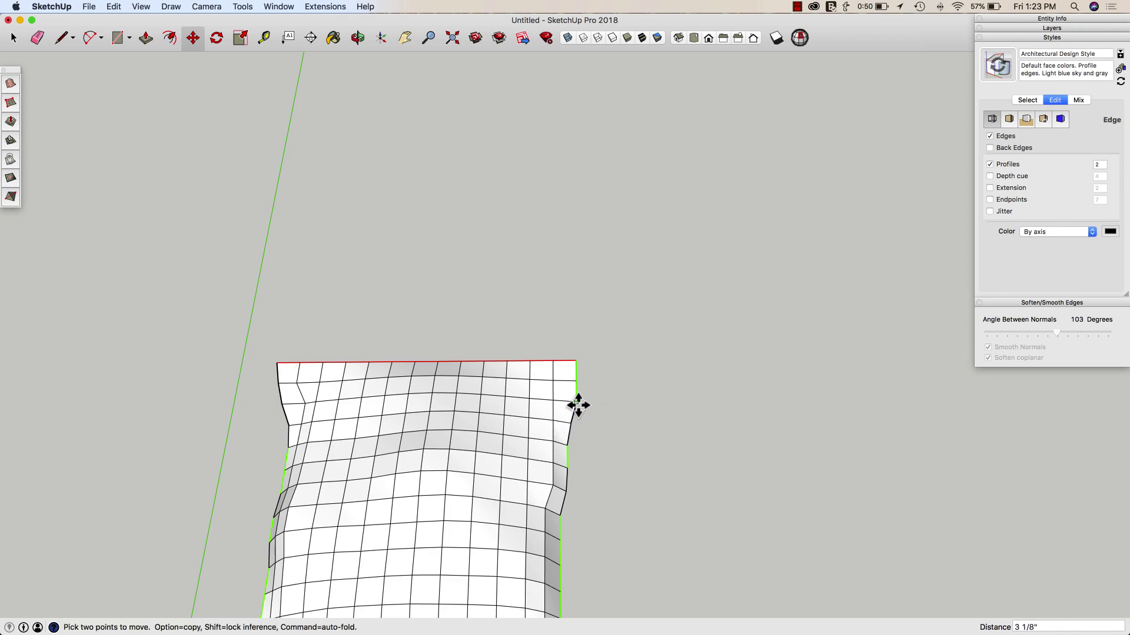
scroll(647, 435, "down", 5)
- Change the style's edge color setting to All same
key("space")
mouse_move(572, 483)
middle_mouse_down()
mouse_move(605, 481)
mouse_move(610, 501)
mouse_move(617, 474)
mouse_move(623, 512)
middle_mouse_up()
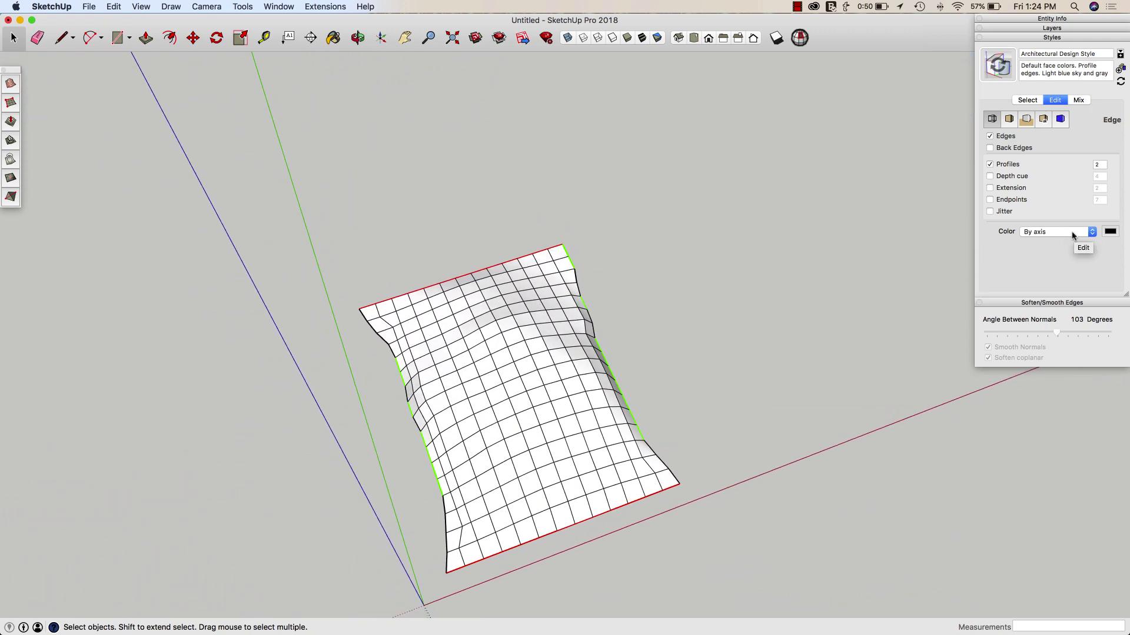
left_click(1058, 215)
- Select all the form's connected geometry and soften and smooth its edges, coplanar ones included
middle_click_drag(581, 362, 528, 392)
left_click(528, 394)
triple_click(528, 394)
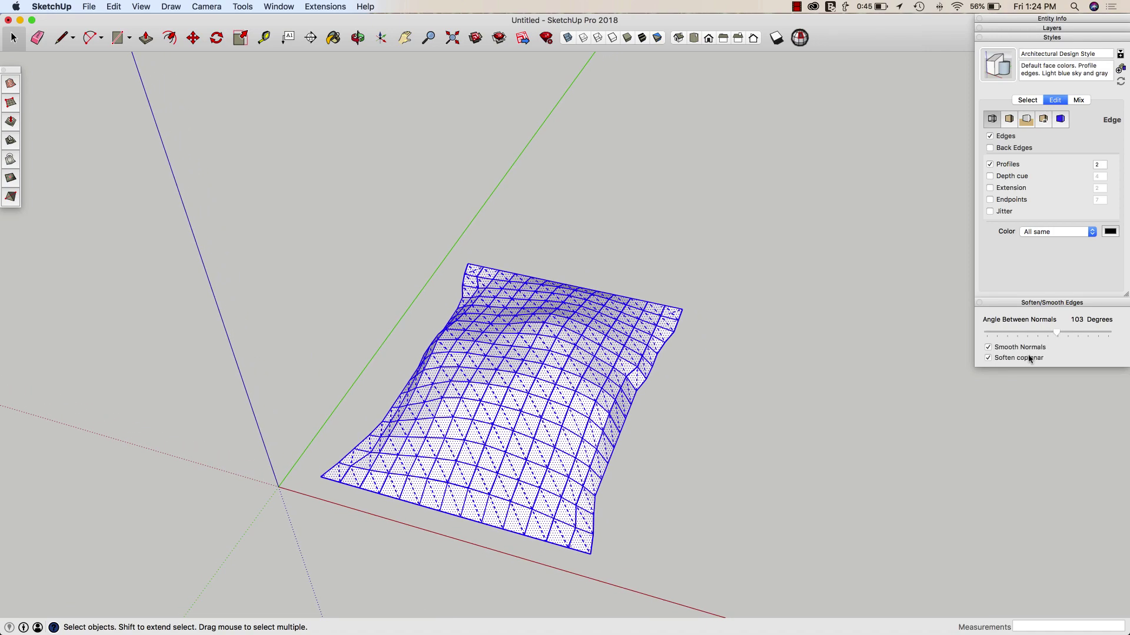
left_click(989, 359)
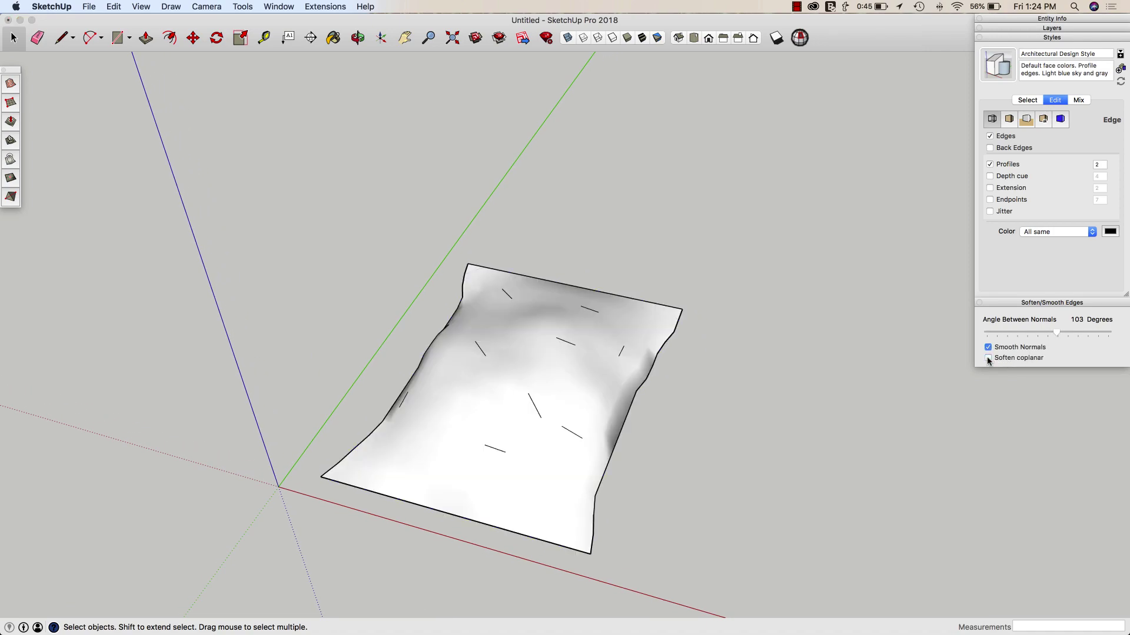
- Reselect the smoothed form and set its softening angle between normals to 97 degrees
middle_click_drag(712, 369, 566, 351)
left_click(568, 350)
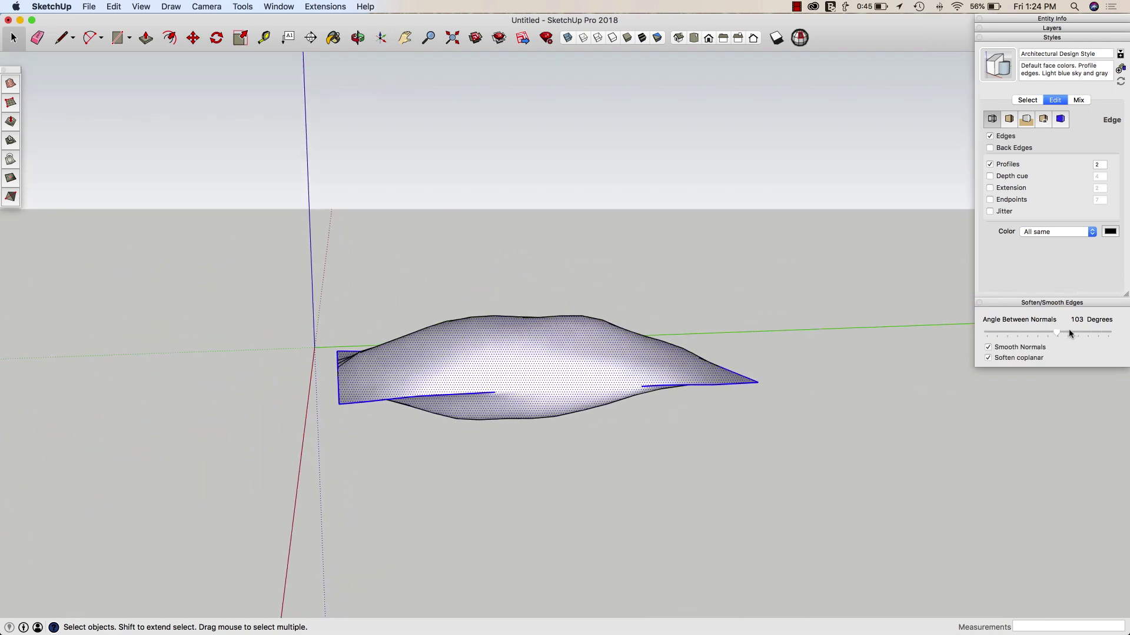
left_click_drag(1056, 334, 1038, 336)
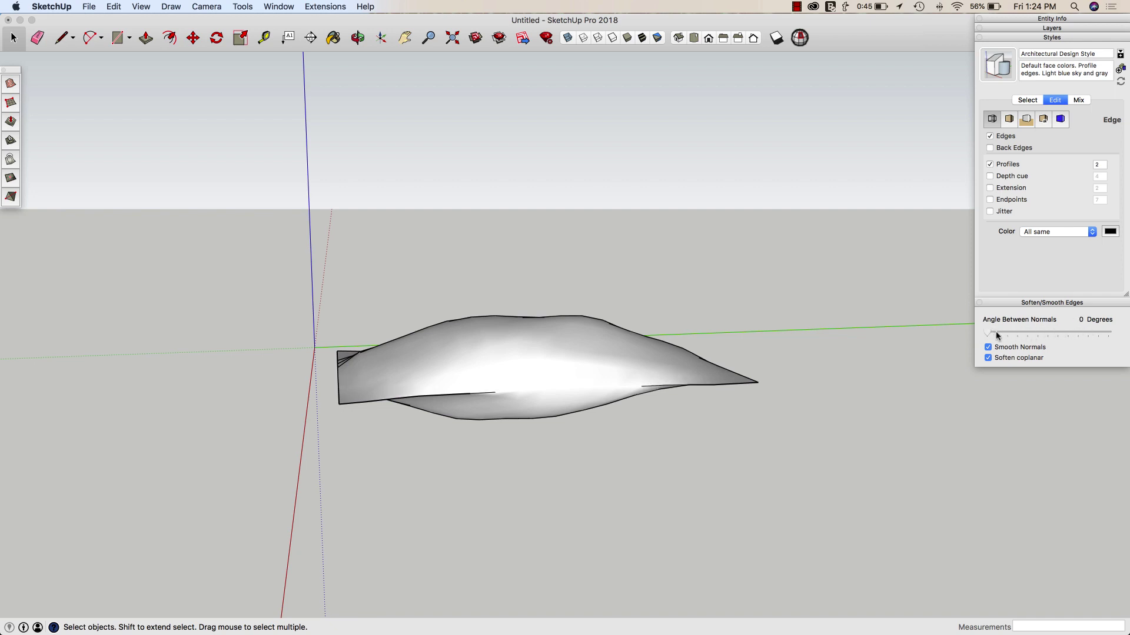
left_click_drag(1051, 335, 1050, 335)
- Select the entire softened pillow-like form and make it a group
middle_click_drag(612, 412, 609, 439)
middle_click_drag(606, 390, 778, 489)
left_click(777, 488)
key("super+2")
triple_click(544, 379)
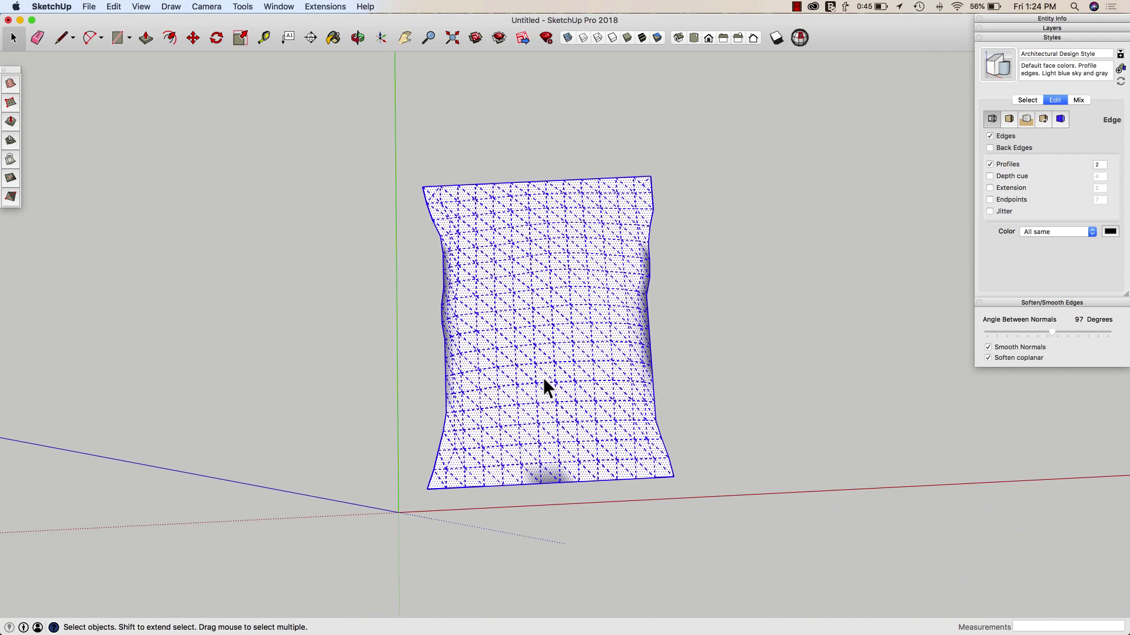
right_click(543, 378)
left_click(575, 466)
- Move the pillow-like group straight up so that it sits above the ground plane
key("super+1")
key("m")
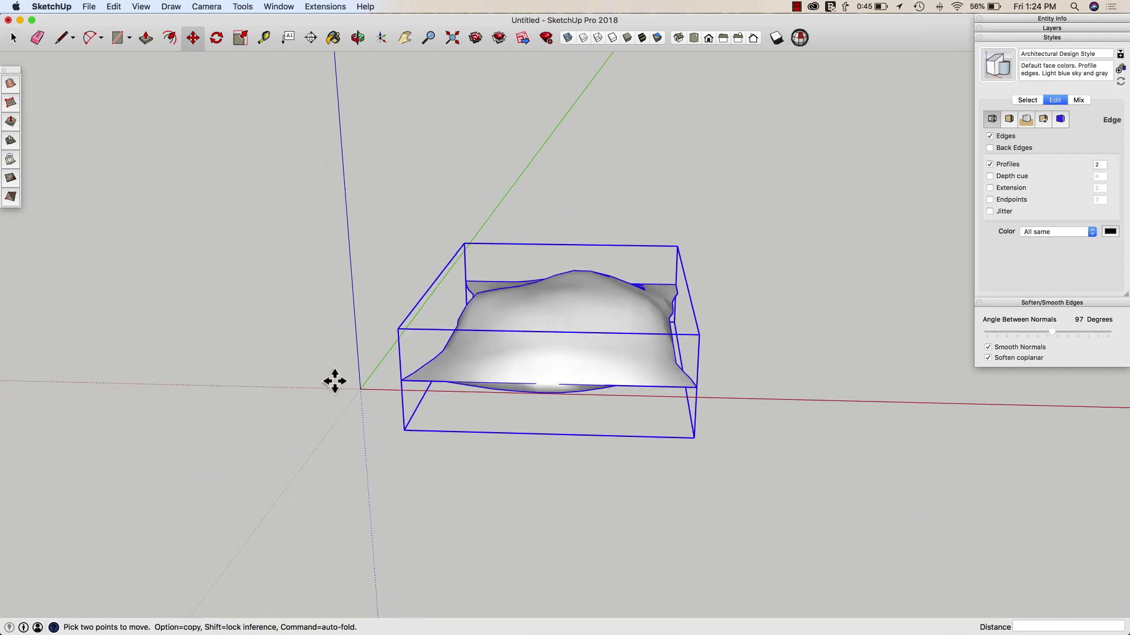
left_click(361, 396)
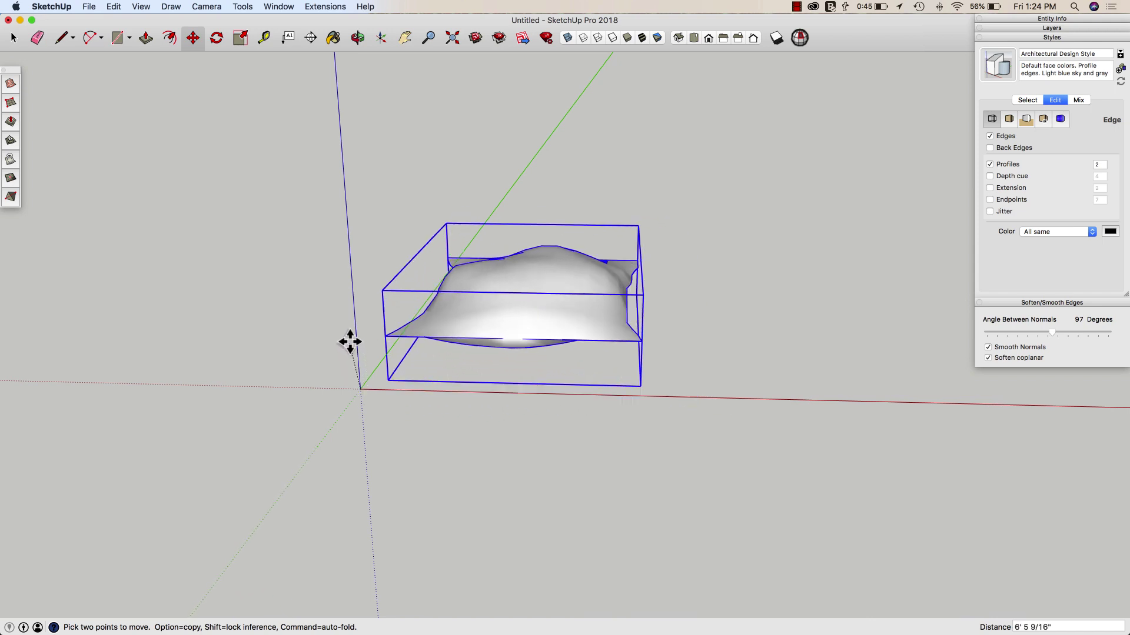
middle_click_drag(356, 333, 410, 472)
key("space")
- Draw a flat rectangle on the ground beneath the raised group, covering the footprint of its bounding box
key("r")
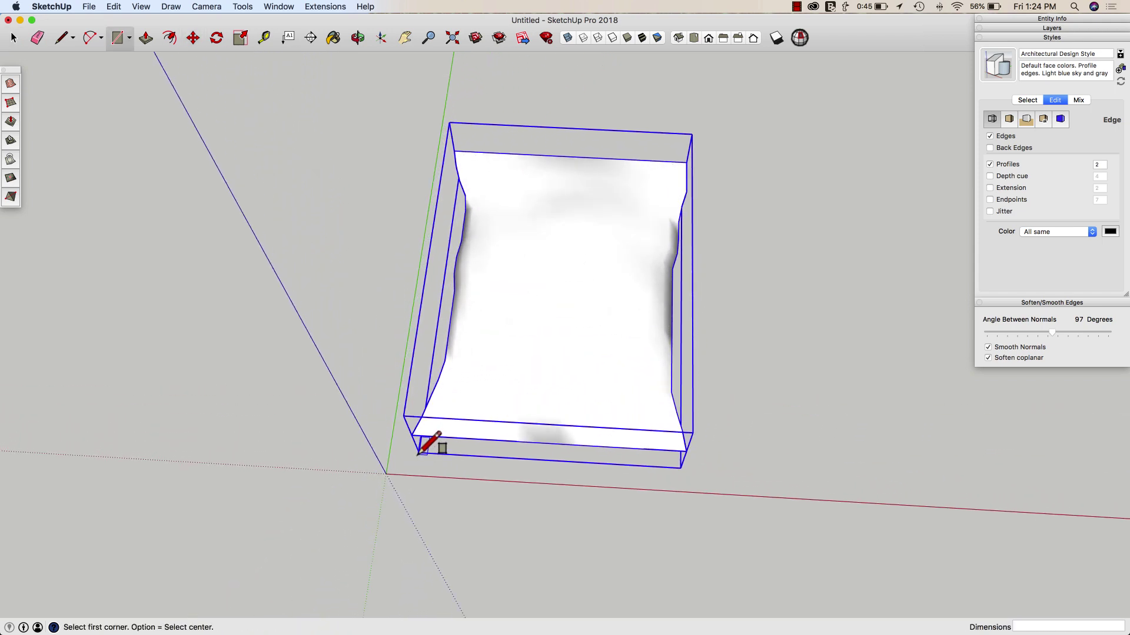
left_click(420, 454)
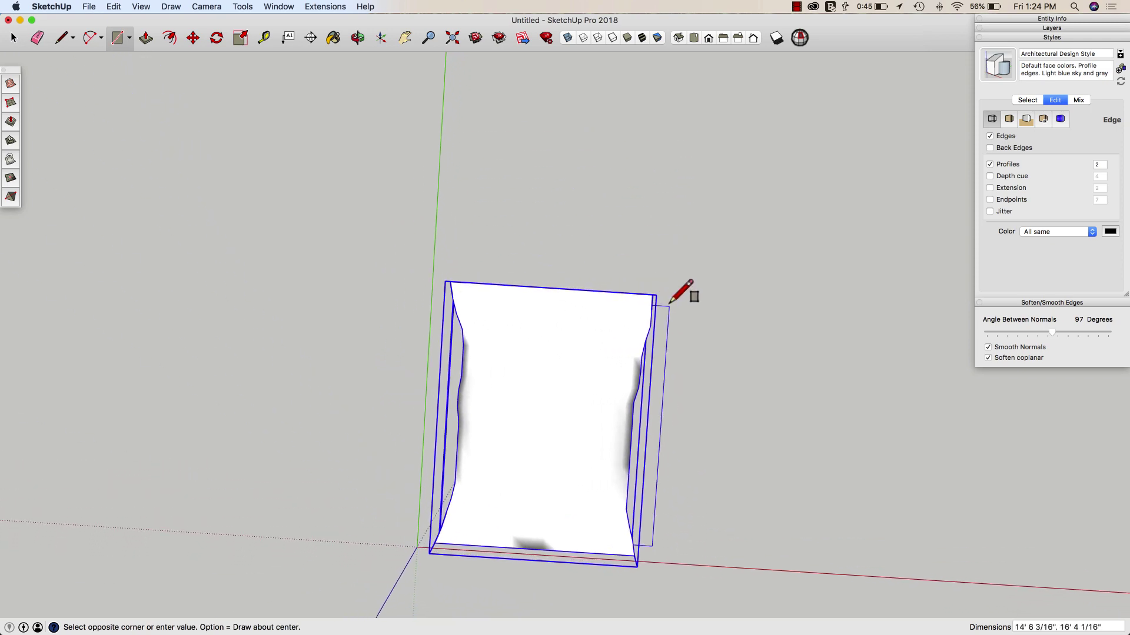
left_click(655, 293)
key("super+1")
key("space")
middle_click_drag(617, 461, 683, 472)
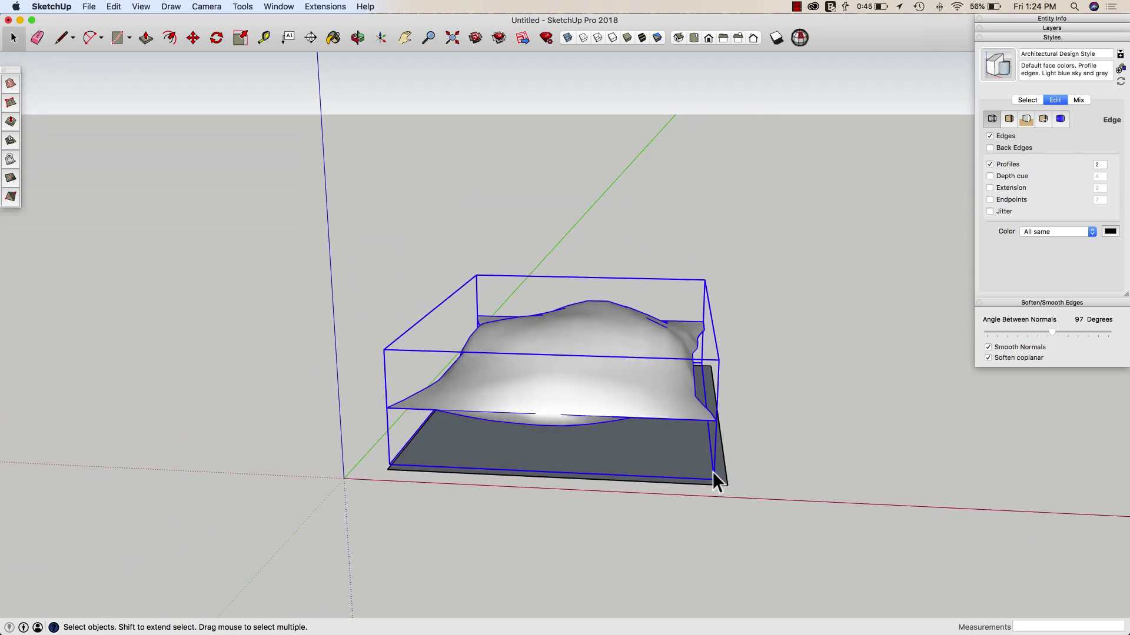
mouse_move(712, 471)
middle_mouse_down()
mouse_move(616, 471)
mouse_move(719, 485)
middle_mouse_up()
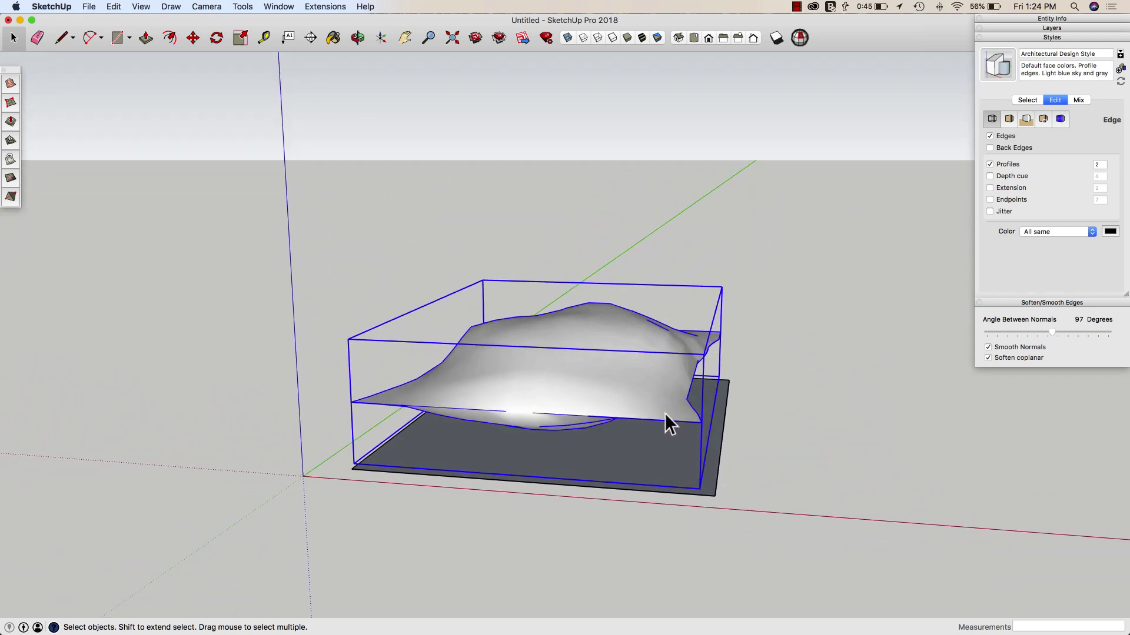
- Import Artboard 1.png as a texture and fit it corner to corner on the rectangle beneath the form
left_click(241, 121)
left_click(93, 7)
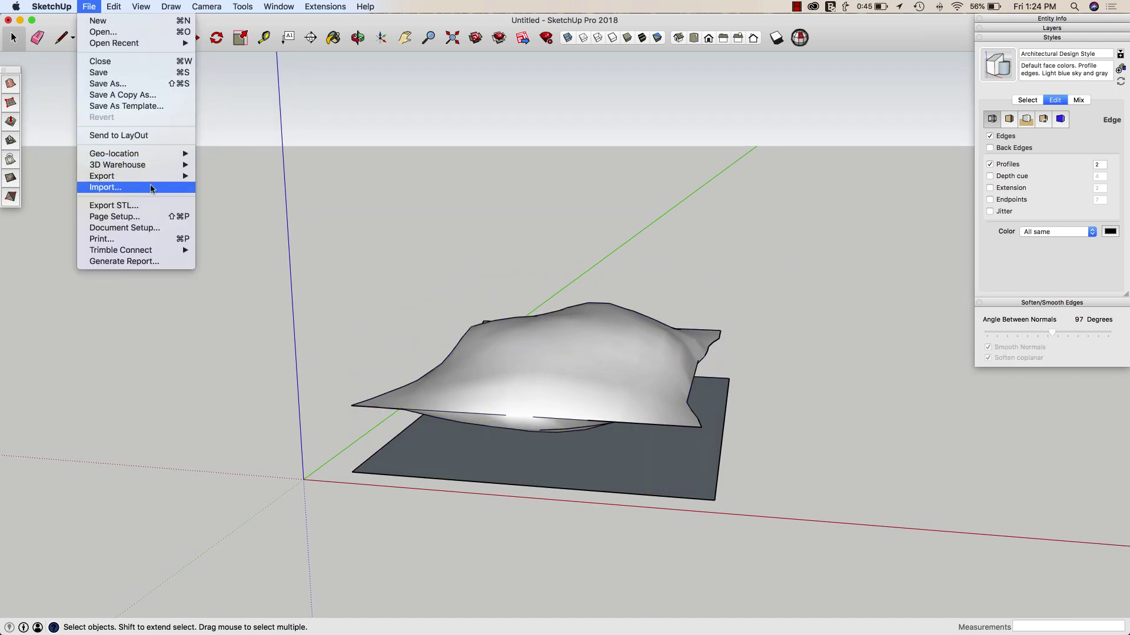
left_click(160, 187)
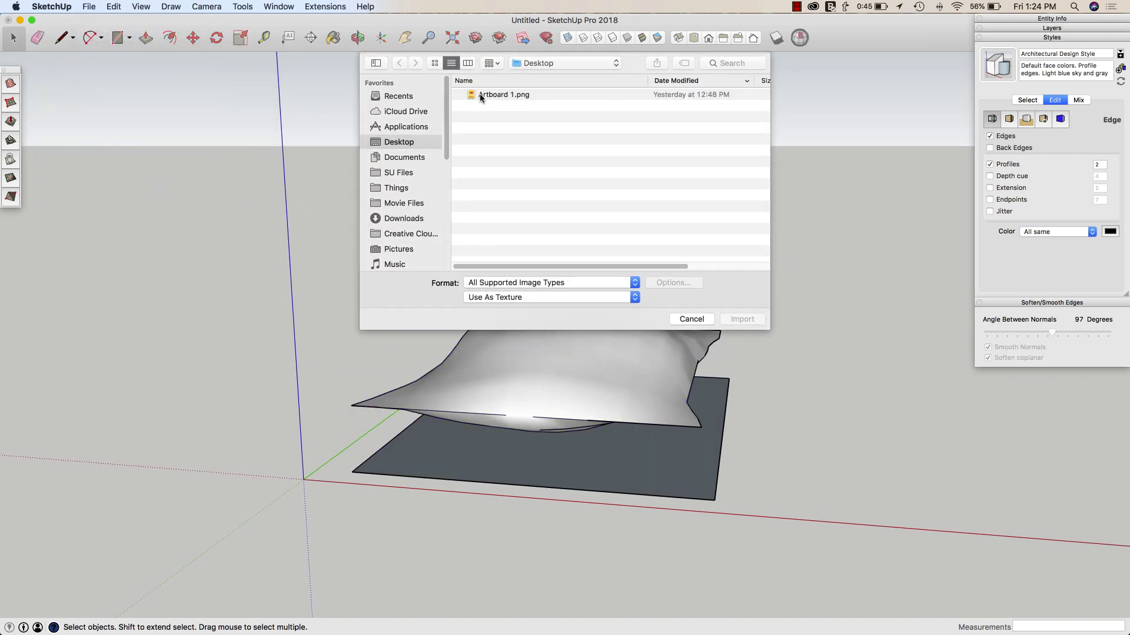
double_click(478, 95)
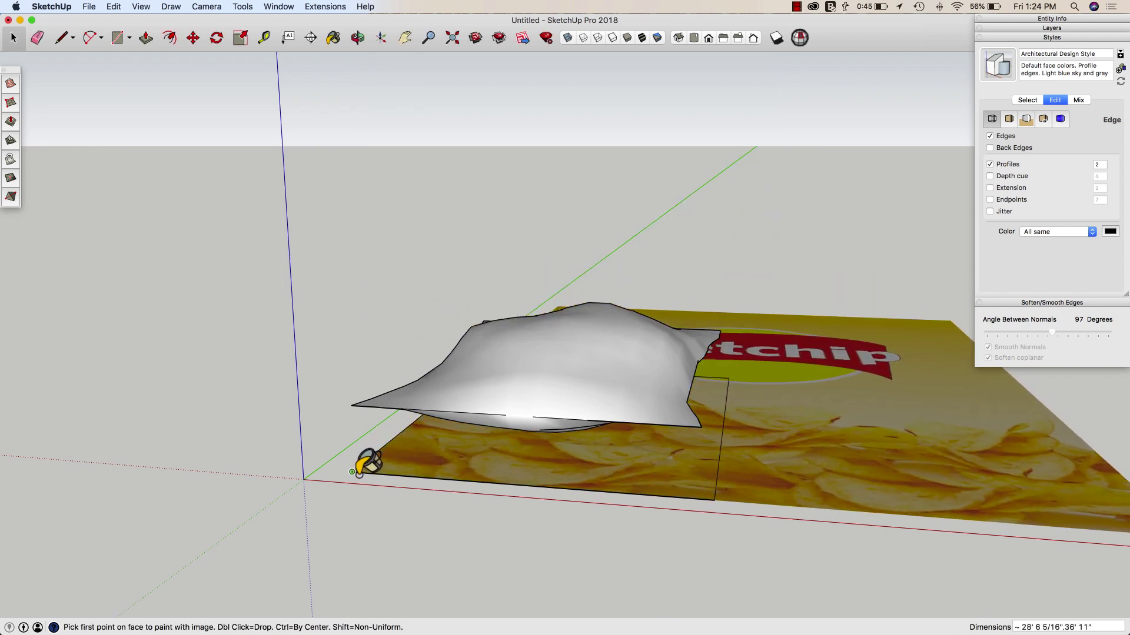
left_click(352, 471)
middle_click_drag(697, 388, 629, 388)
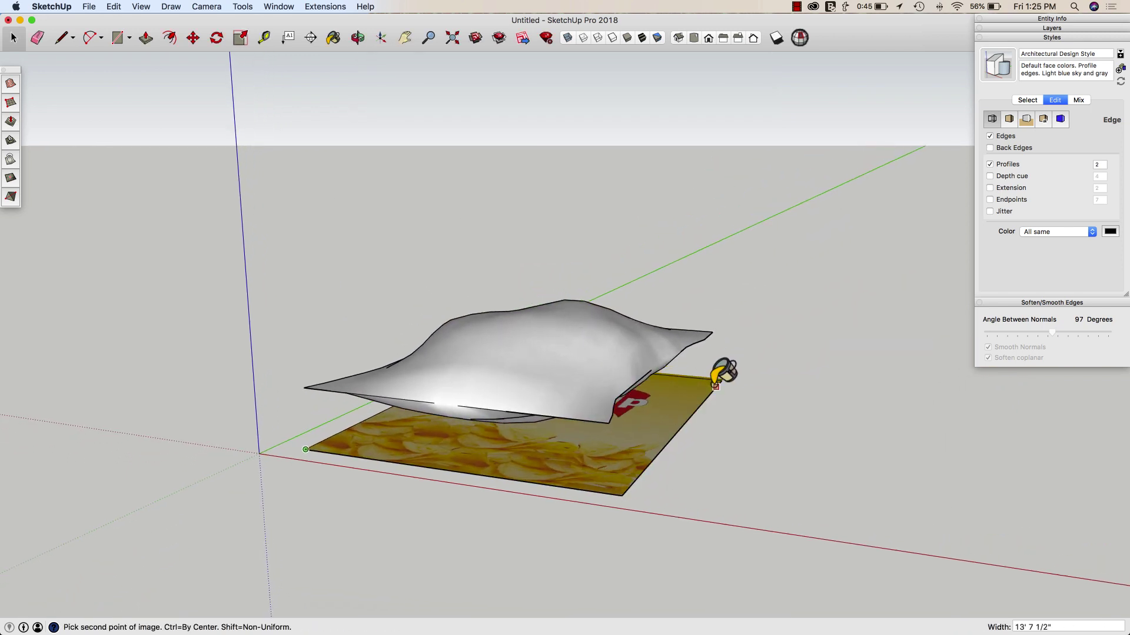
left_click(720, 381)
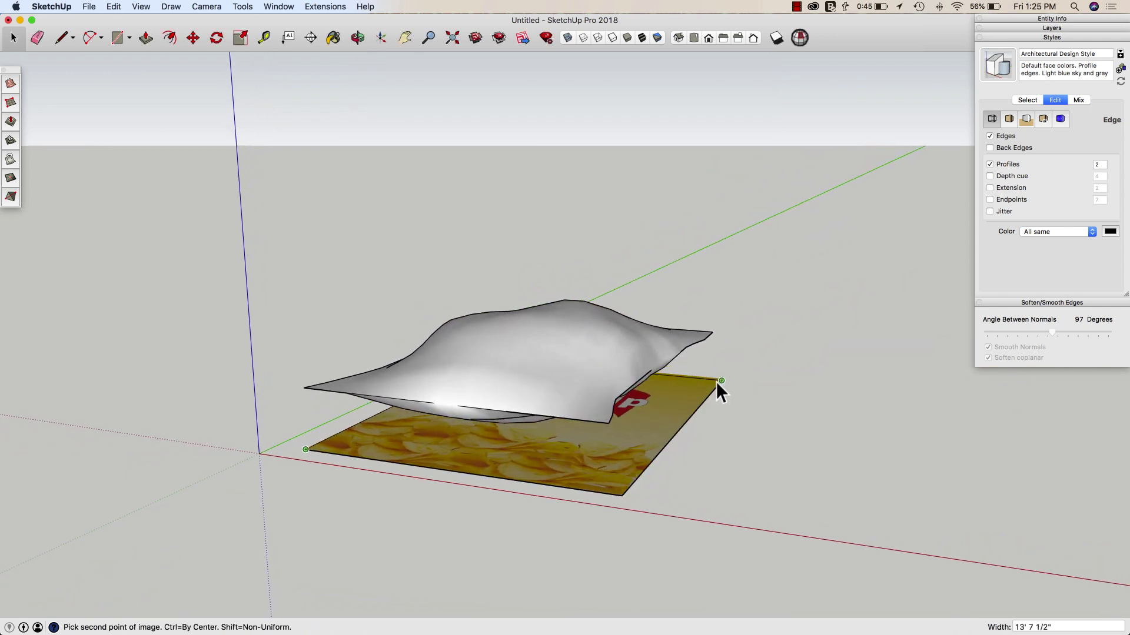
- Make the image texture on the ground rectangle a projected texture
right_click(627, 422)
mouse_move(677, 532)
left_click(750, 561)
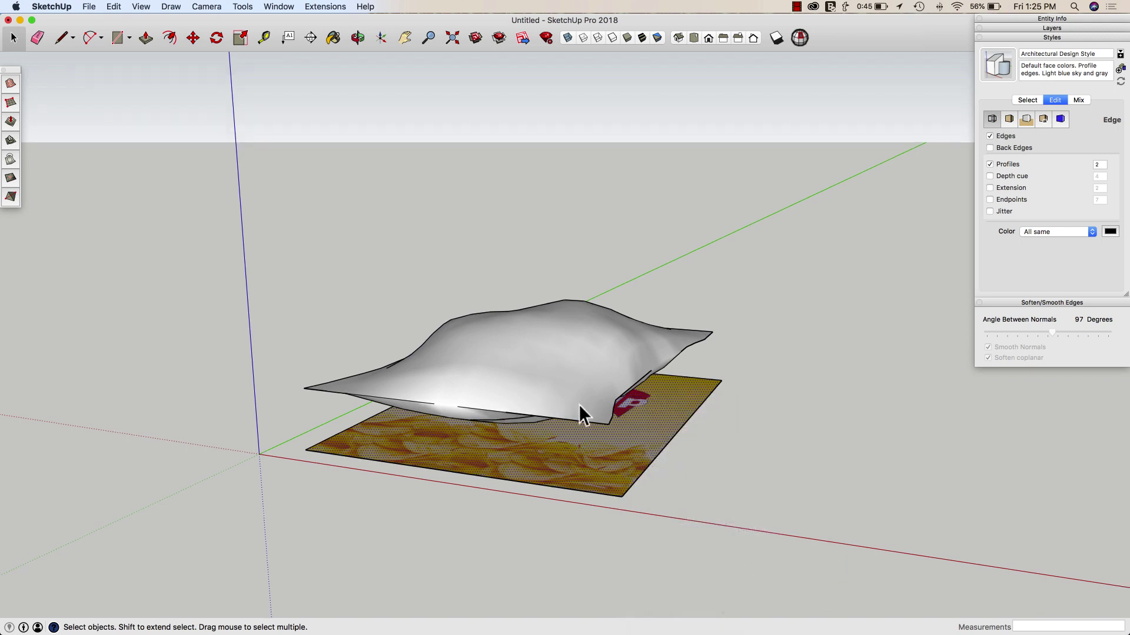
- Inside the form's group, paint the surface with the projected image sampled from the rectangle, and leave the group
left_click(525, 381)
double_click(524, 380)
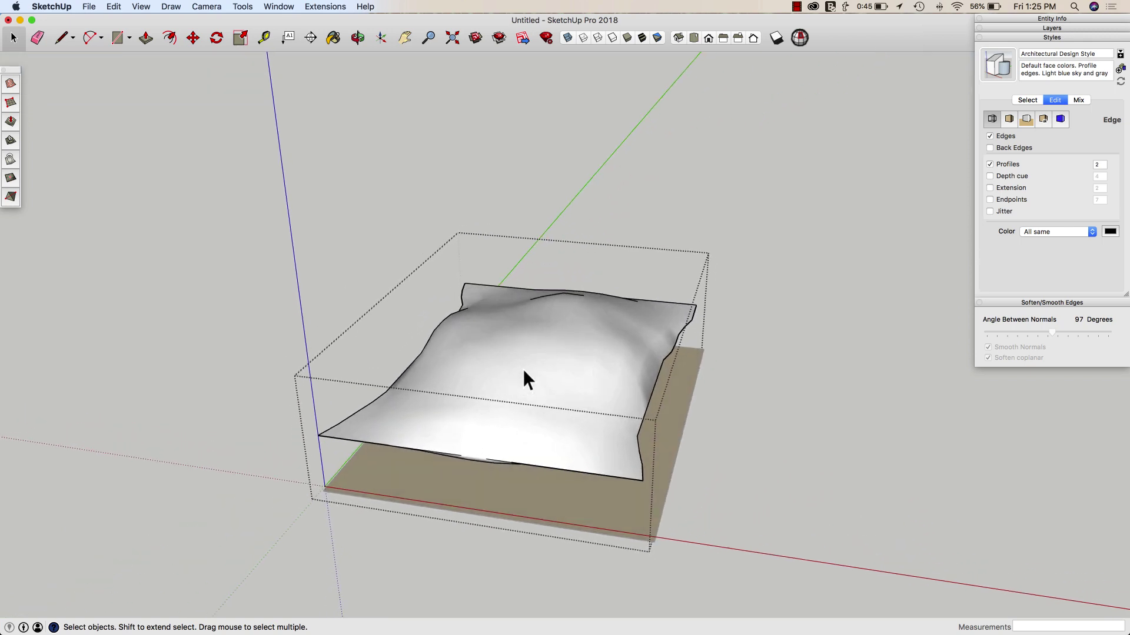
key("b")
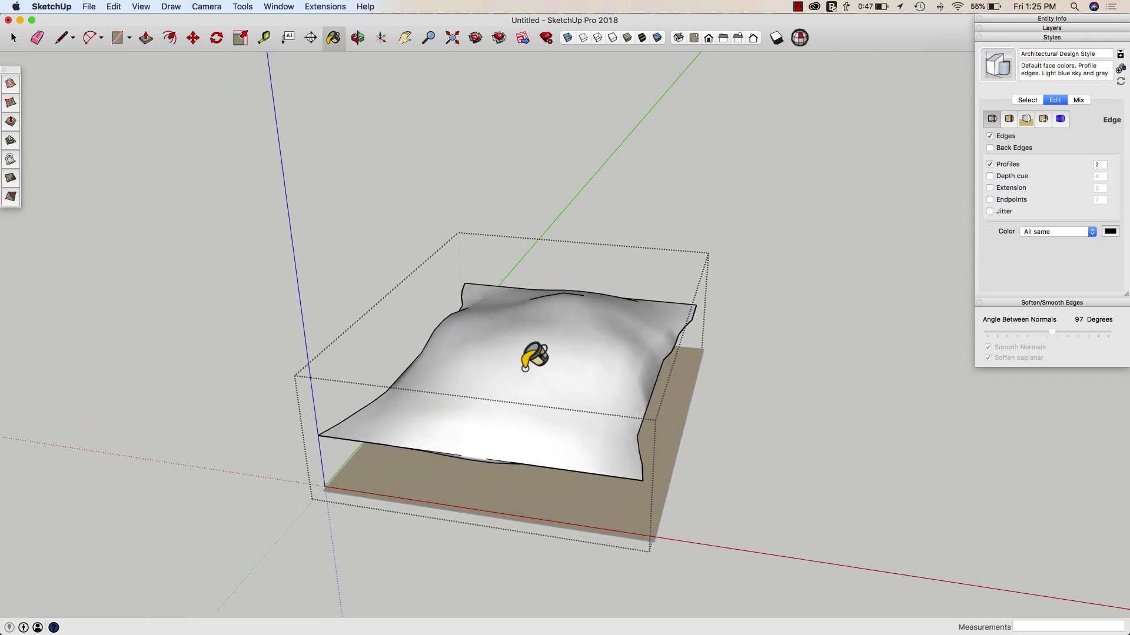
key("super")
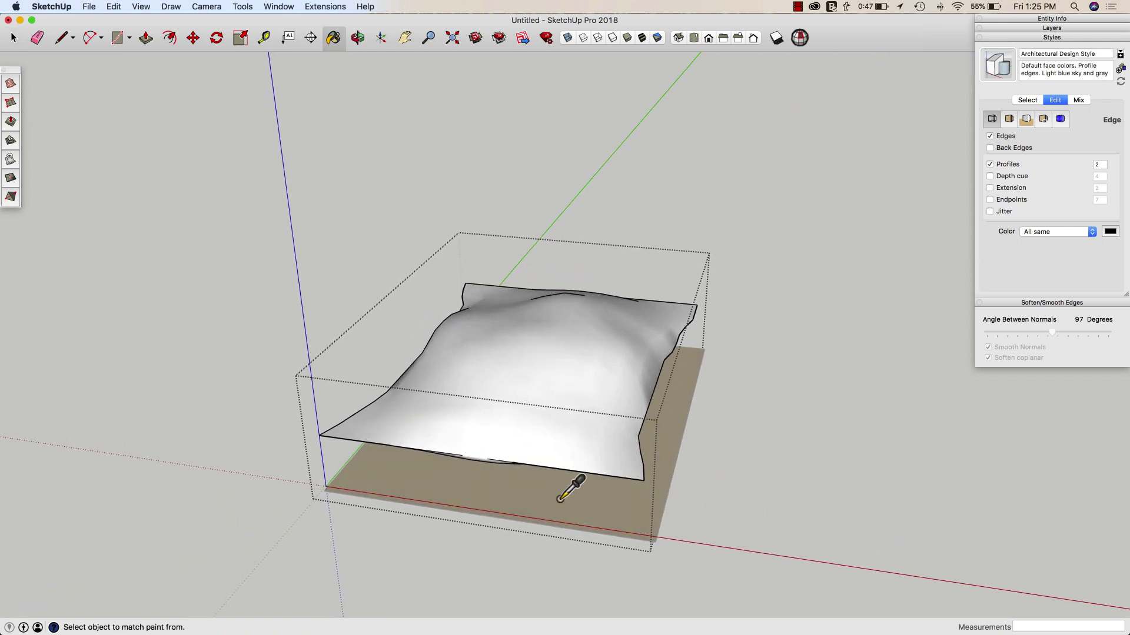
left_click(559, 500, "super")
left_click(573, 362)
middle_click_drag(574, 362, 842, 387)
key("space")
left_click(749, 445)
- Erase the textured rectangle beneath the form, leaving only the painted chip bag
key("e")
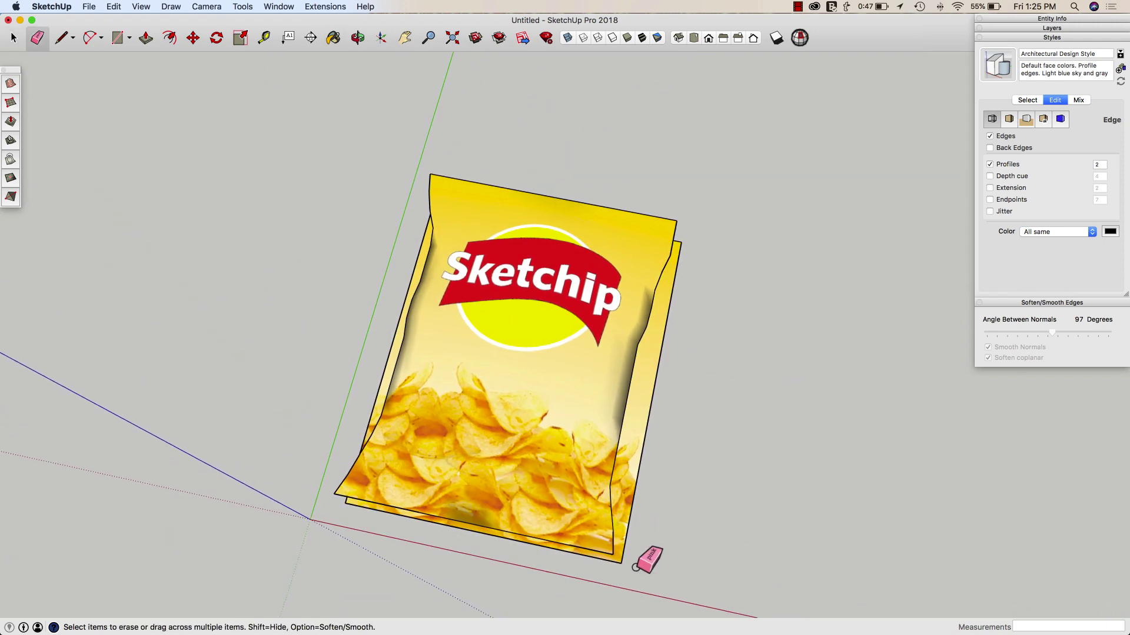
middle_click_drag(628, 550, 573, 353)
middle_click_drag(540, 395, 713, 533)
scroll(743, 520, "up", 6)
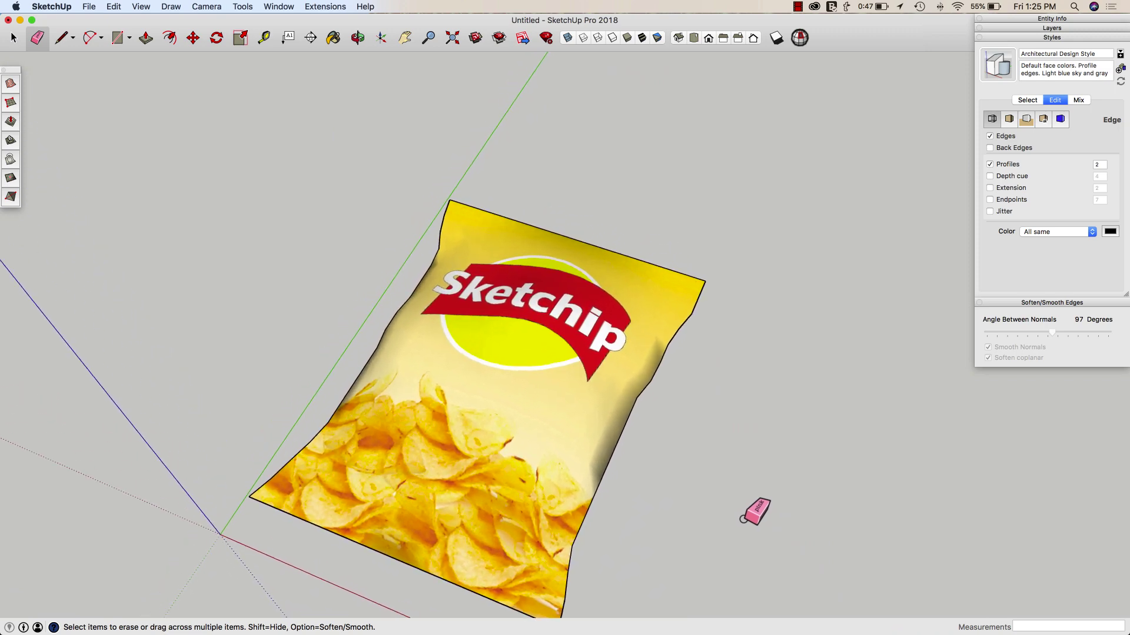
scroll(747, 517, "up", 2)
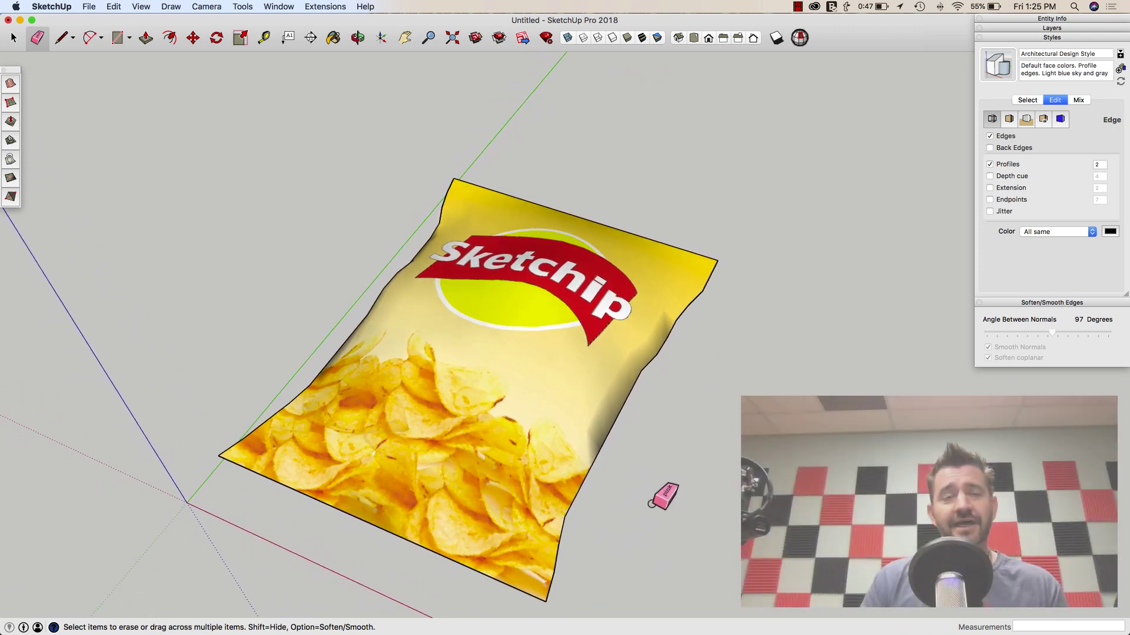